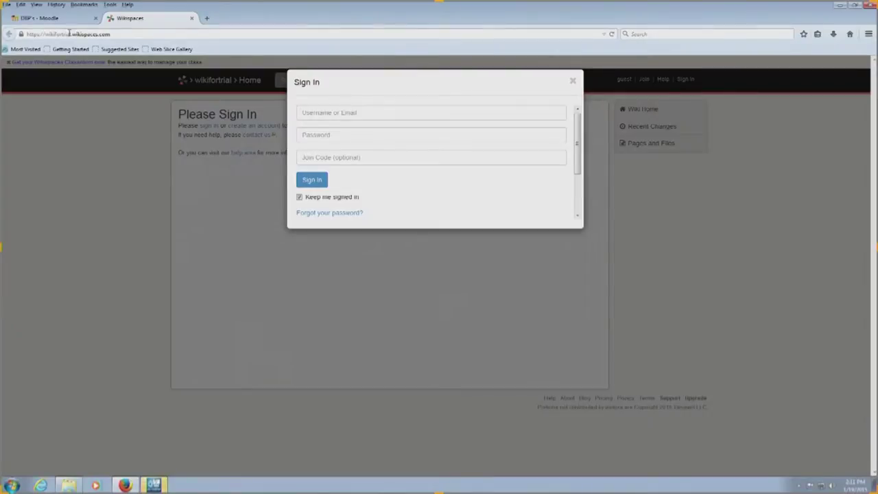
left_click(69, 33)
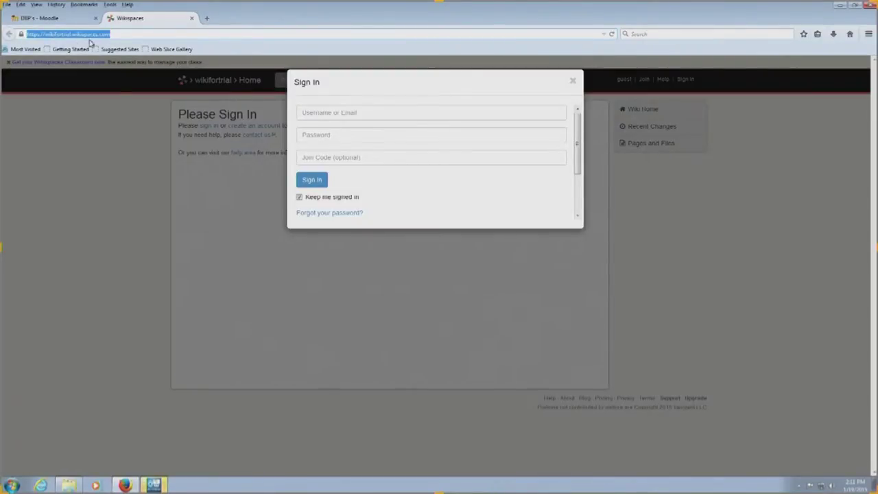
key("Return")
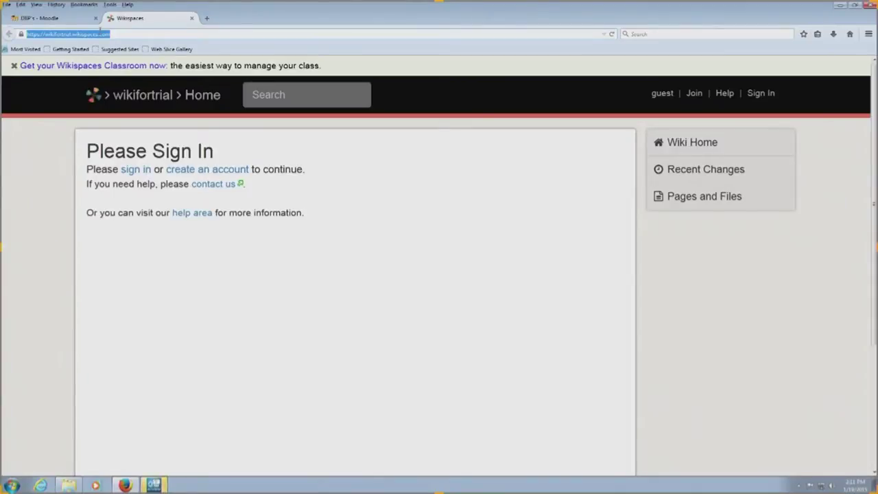
left_click(123, 33)
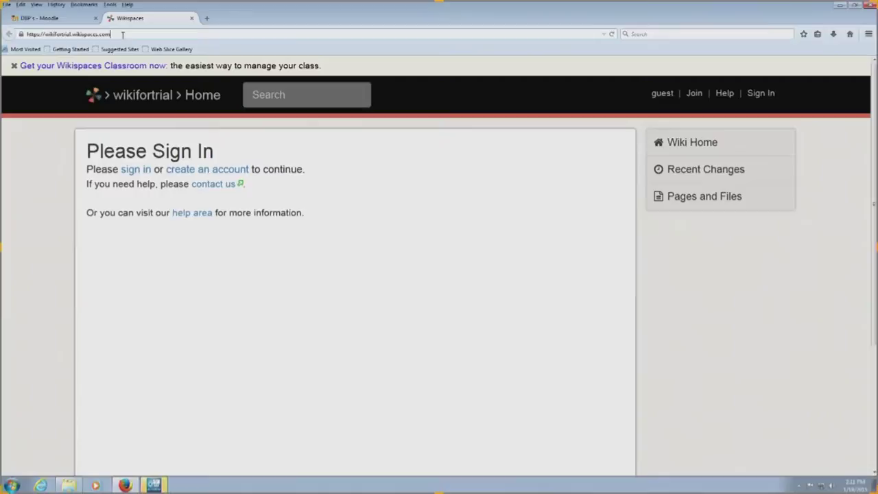
left_click_drag(123, 35, 29, 33)
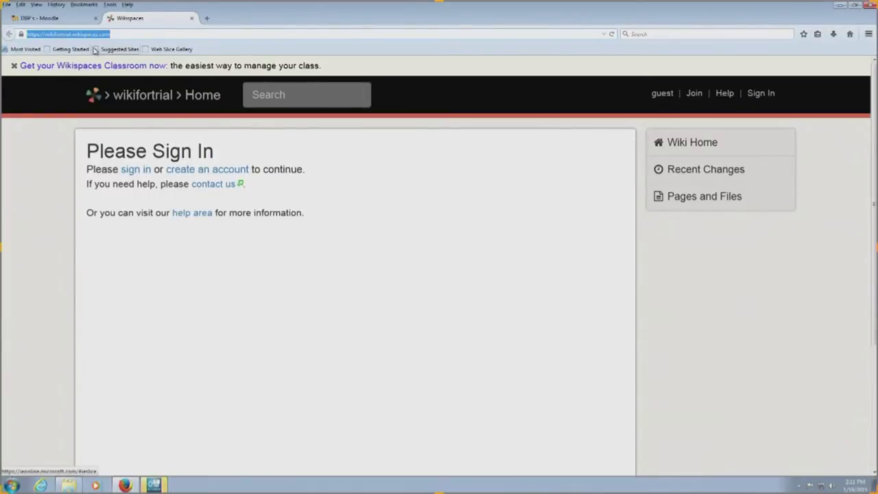
left_click(122, 34)
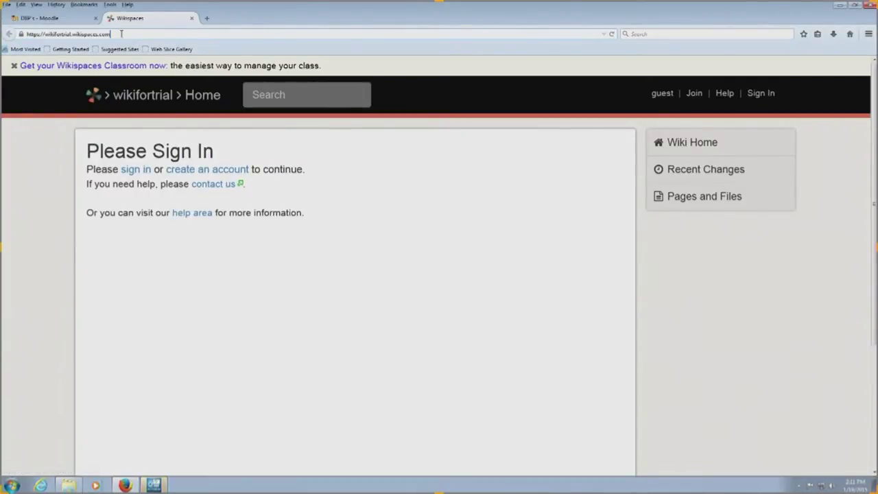
key("Return")
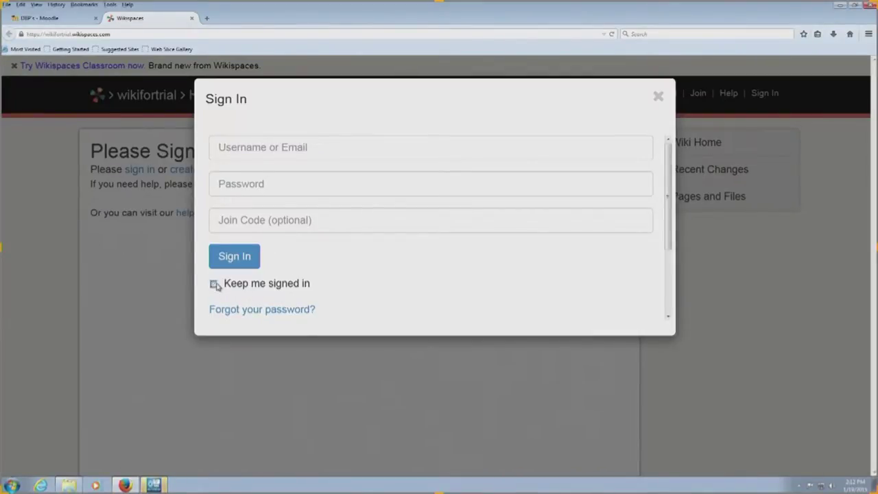
Step: Try to sign in to the wiki with a placeholder e-mail address and password, and dismiss the alert
left_click(295, 140)
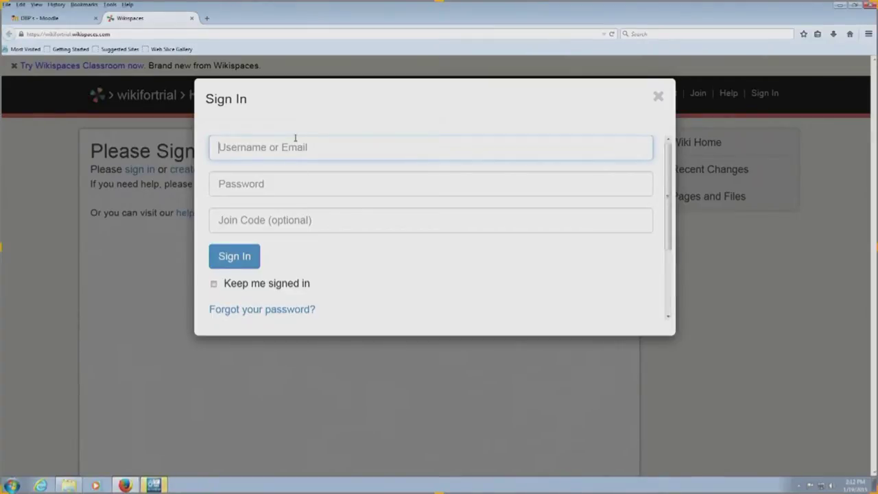
type("abcd@ef")
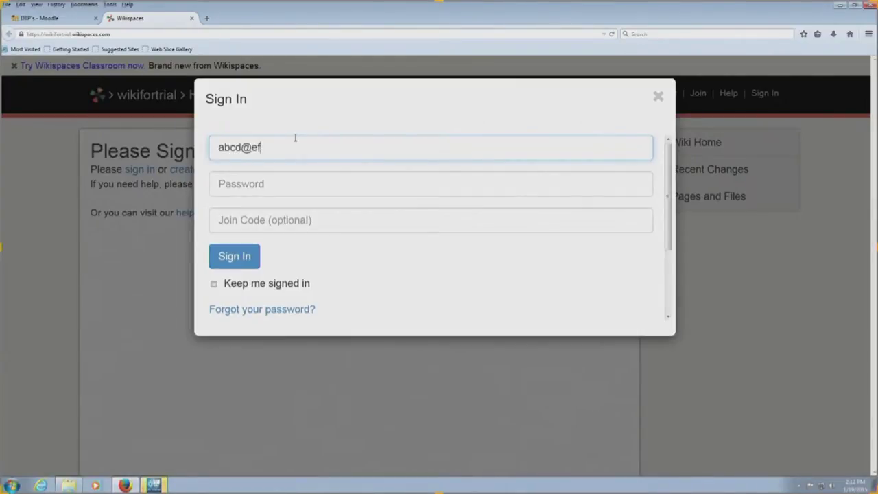
type("gh.com")
key("Tab")
type("•••••••••••")
key("Tab")
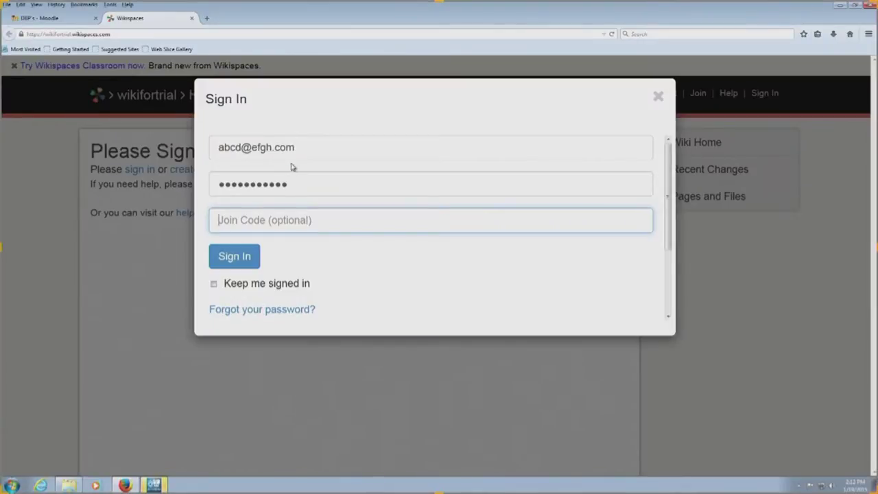
left_click(245, 258)
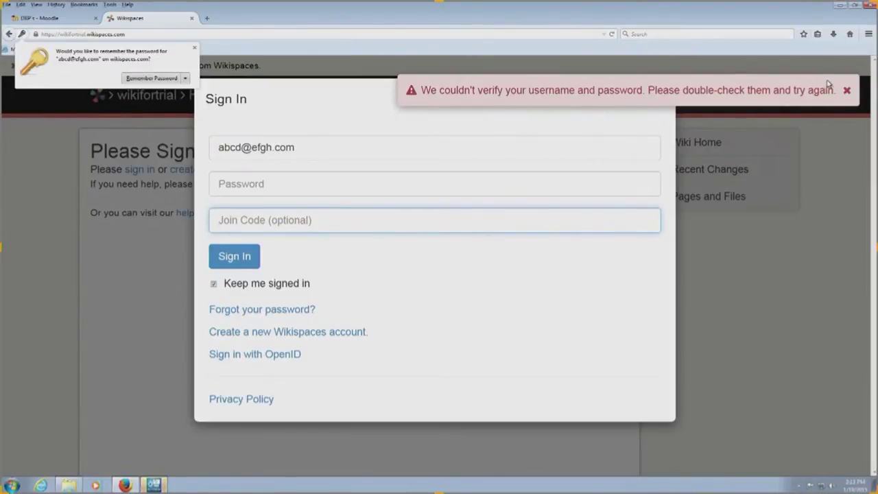
left_click(846, 91)
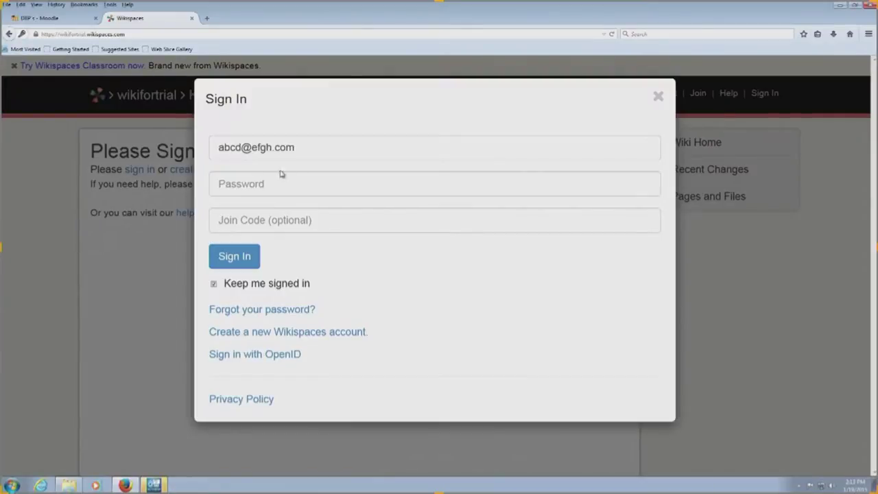
Step: Sign in to the wiki with the account's username and password, leaving Keep me signed in turned off
left_click_drag(354, 143, 217, 147)
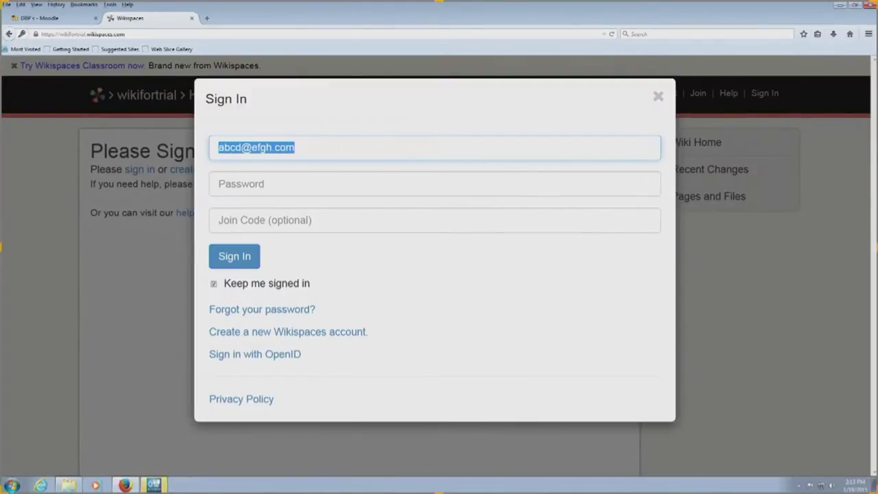
type("Rs")
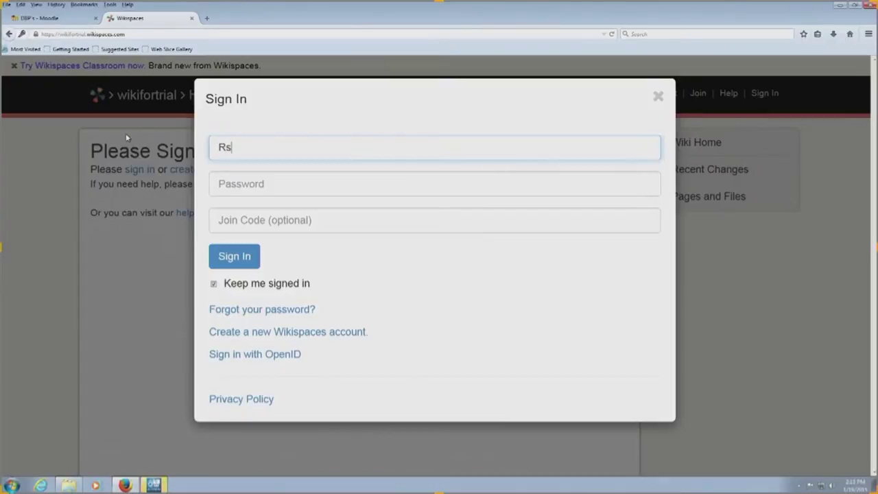
type("et_iitb")
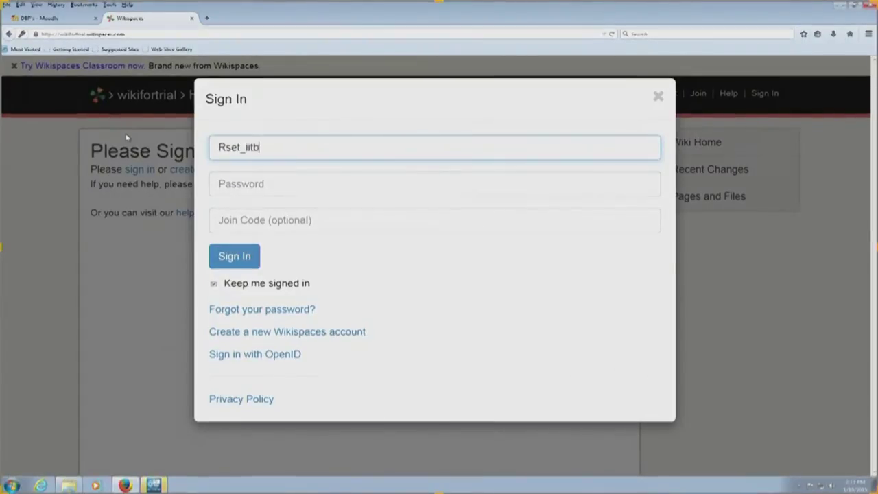
key("Tab")
type("*********")
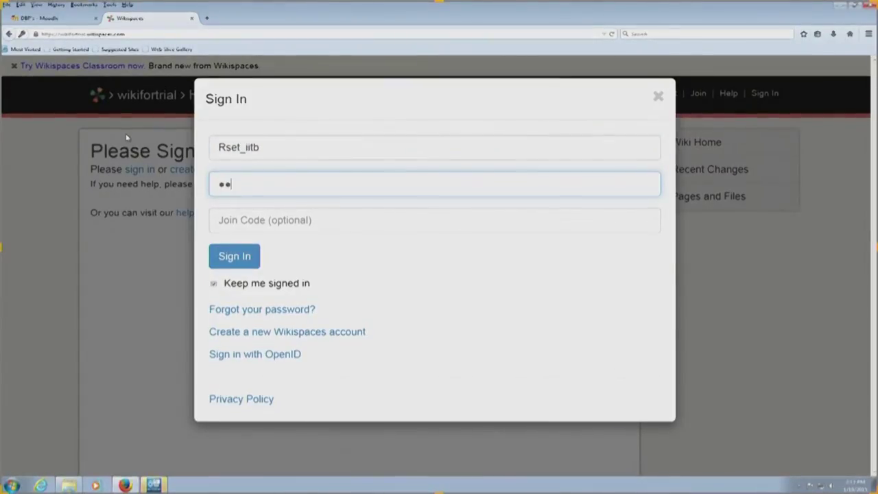
type("*")
left_click(214, 284)
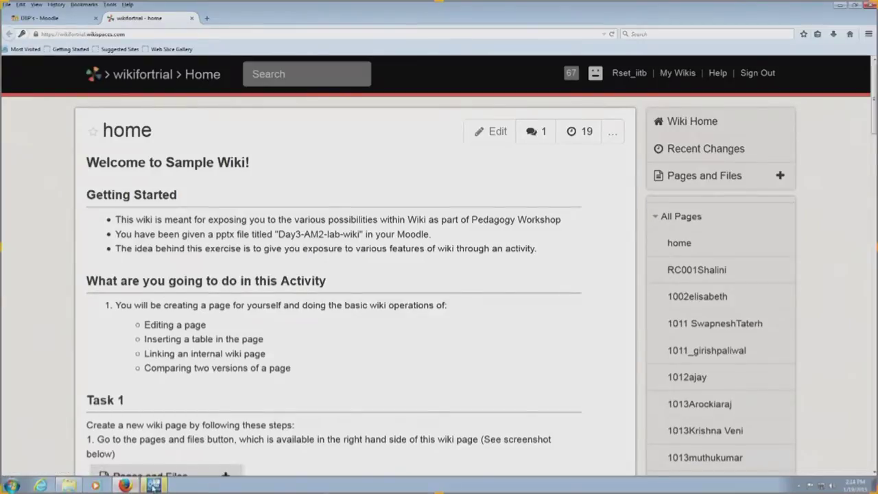
Step: Switch to A-VIEW and send the wiki address wikifortrial.wikispaces.com in the class chat
left_click(154, 485)
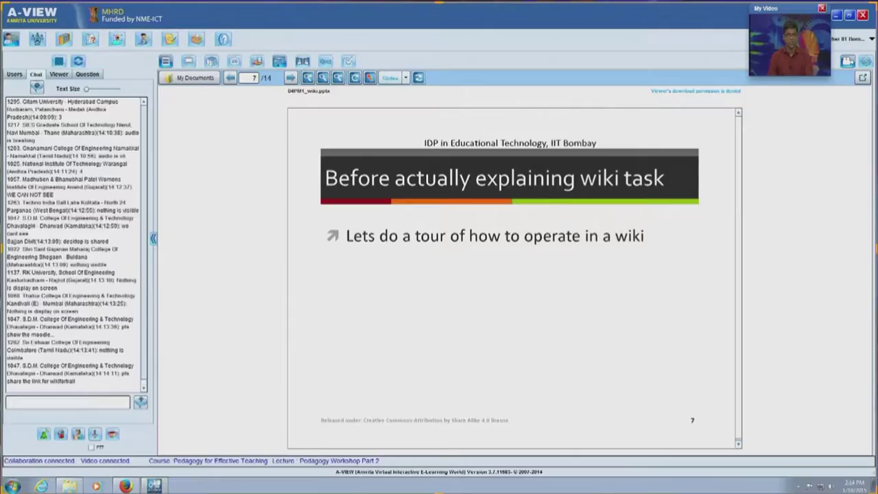
left_click(104, 401)
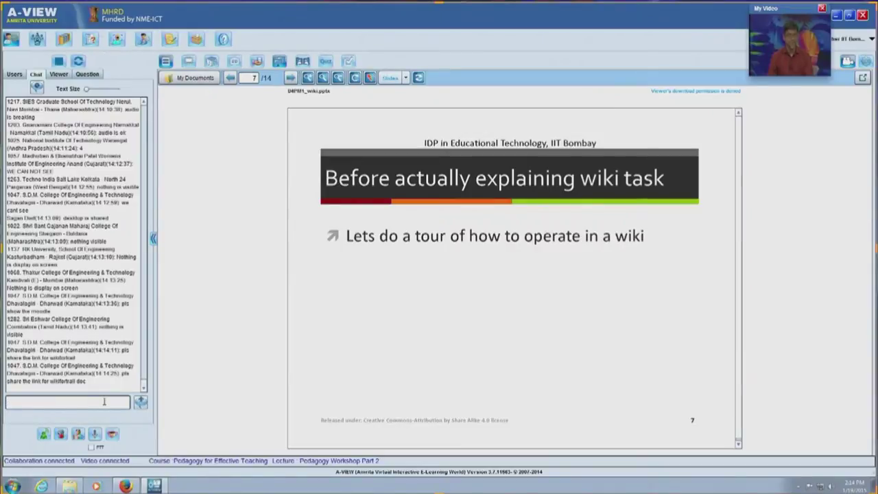
type("wikifertrial")
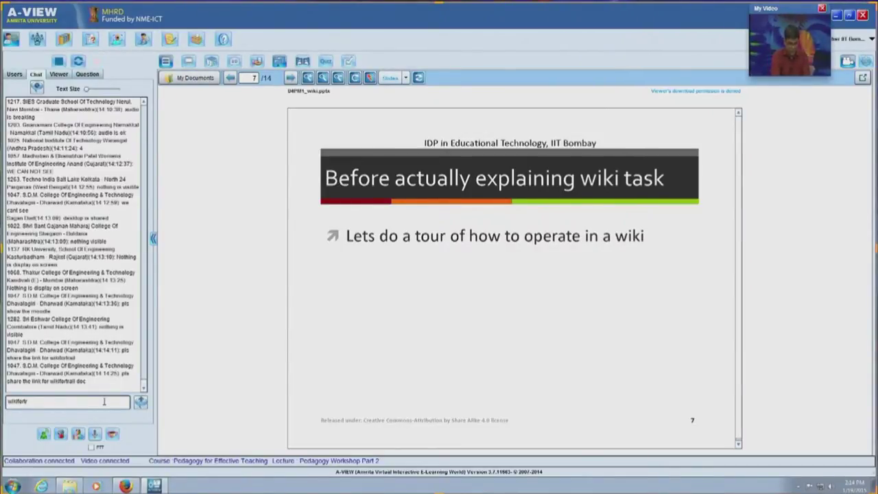
type(".wikispaces.com")
key("Return")
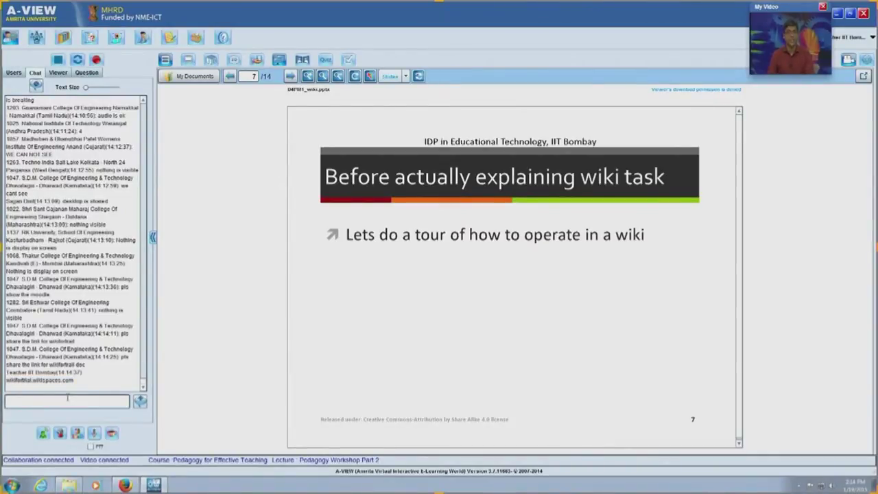
Step: Switch to the DBP's - Moodle site in Firefox, log in with the account's username and password, and decline saving the password
left_click(124, 485)
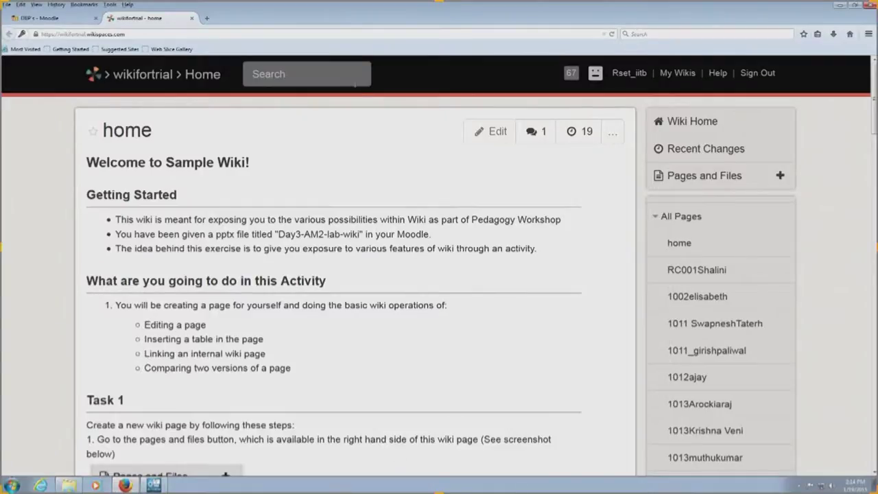
left_click(55, 18)
left_click(779, 219)
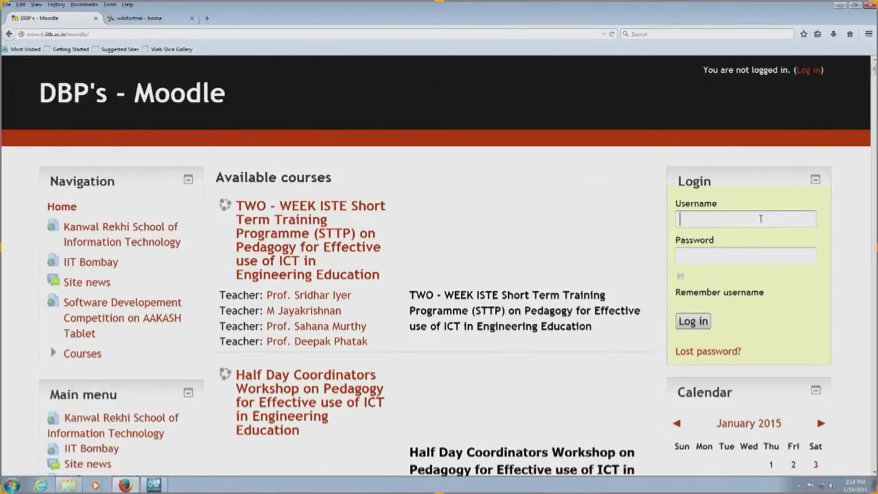
type("ja")
key("Down")
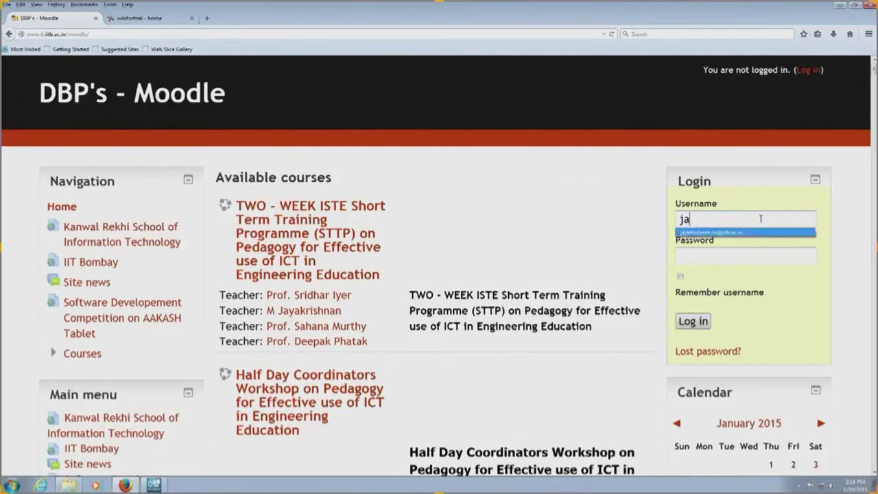
key("Tab")
type("•••••••••")
key("Return")
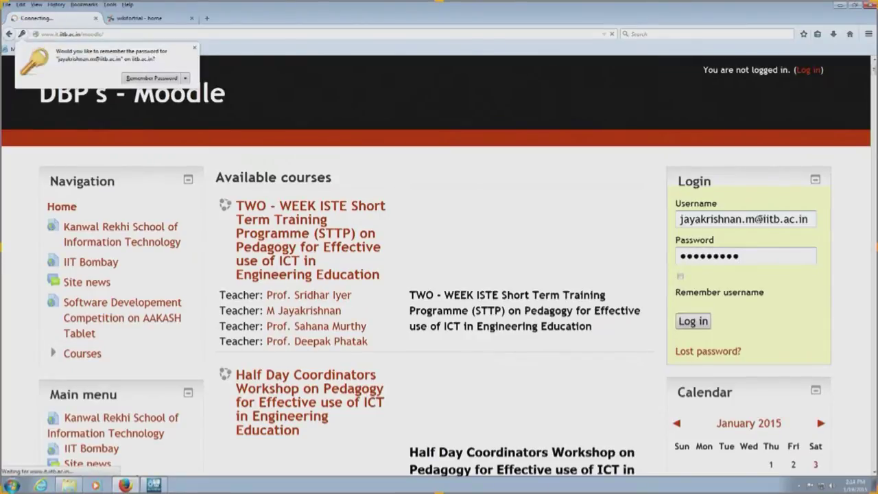
left_click(195, 48)
Step: Open the TWO - WEEK ISTE Short Term Training Programme course and locate the wiki joining document in its Day 3 Resources
left_click(355, 234)
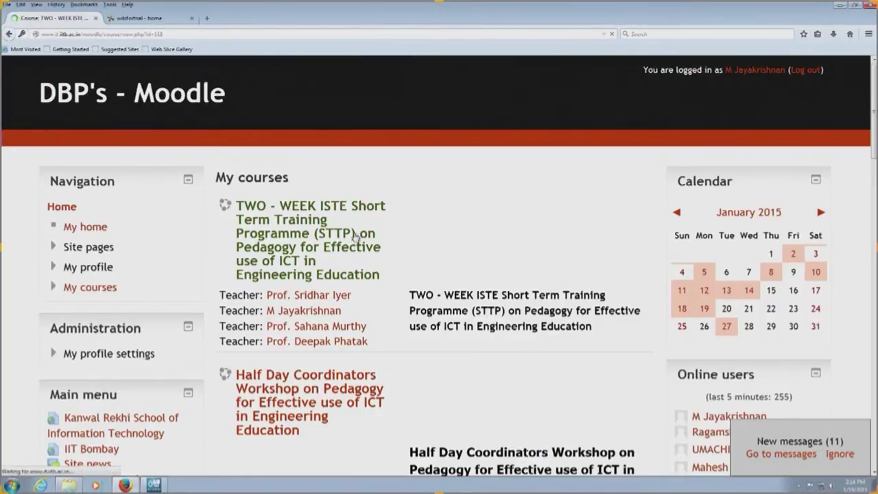
scroll(358, 355, "down", 5)
scroll(360, 355, "down", 10)
scroll(361, 362, "down", 10)
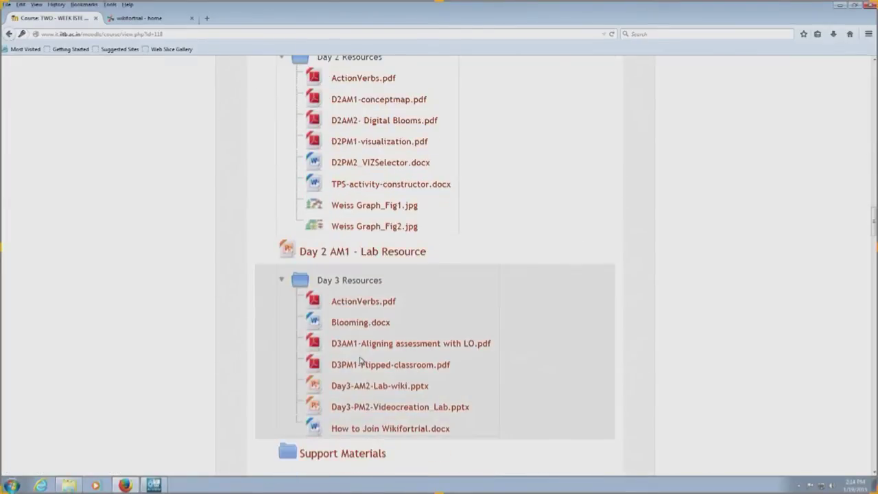
scroll(371, 355, "down", 3)
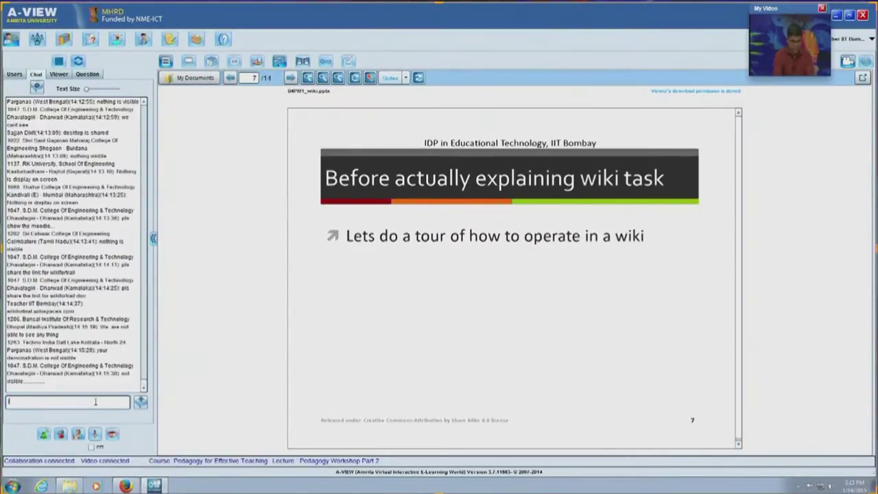
Step: Send the message "Document available in Moodle" in the A-VIEW class chat
type("Dedument avai")
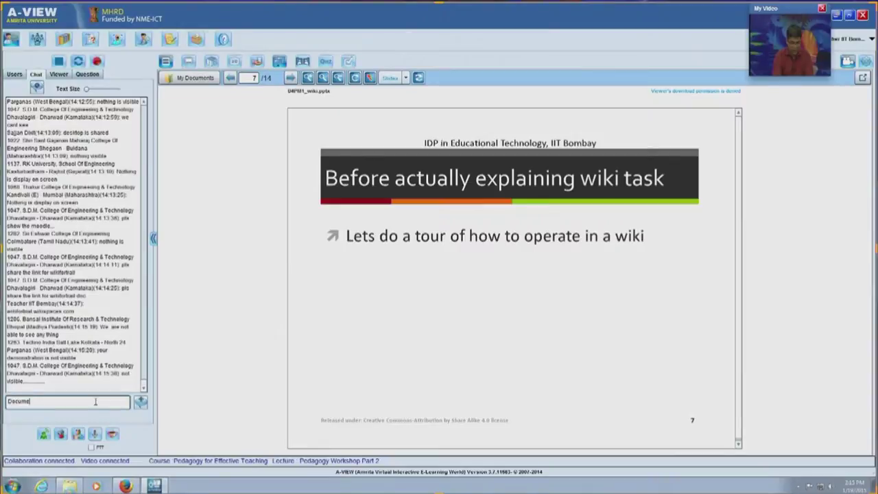
type("lab")
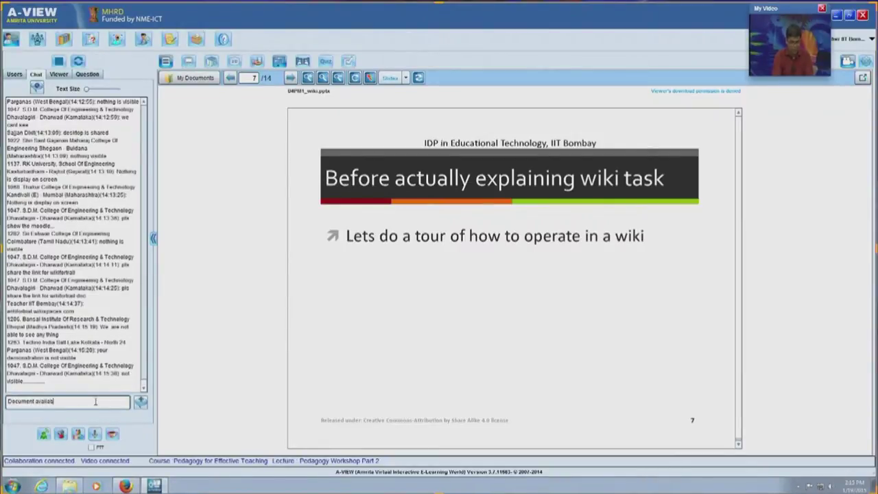
type("le in Moodle")
key("Return")
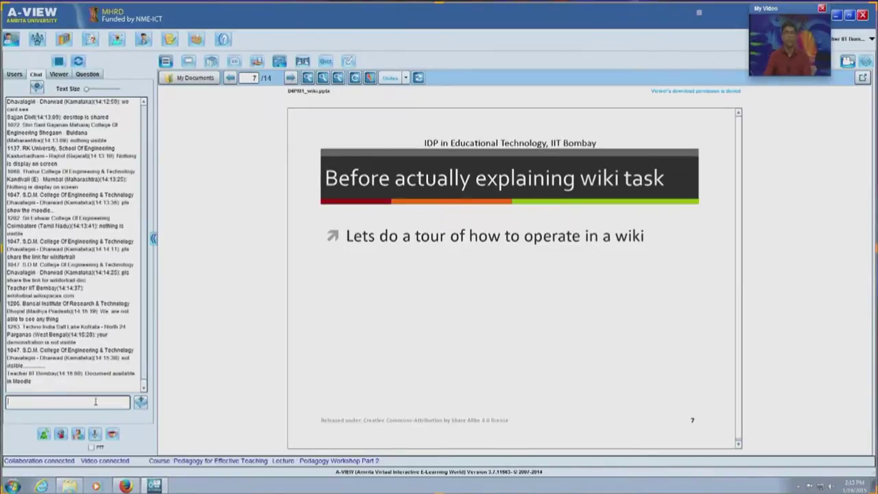
Step: Return to Firefox, review the Moodle Day 3 Resources again, and view the additional page options on the wikifortrial home page
key("alt+Tab")
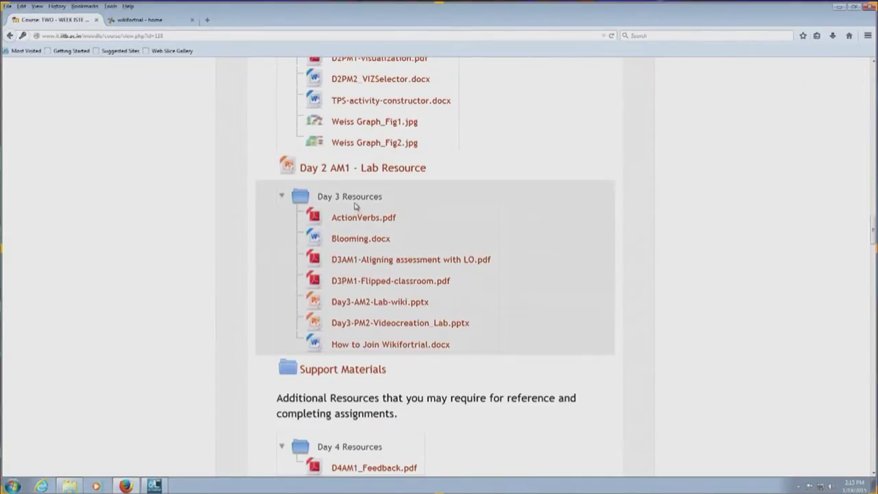
scroll(392, 196, "down", 3)
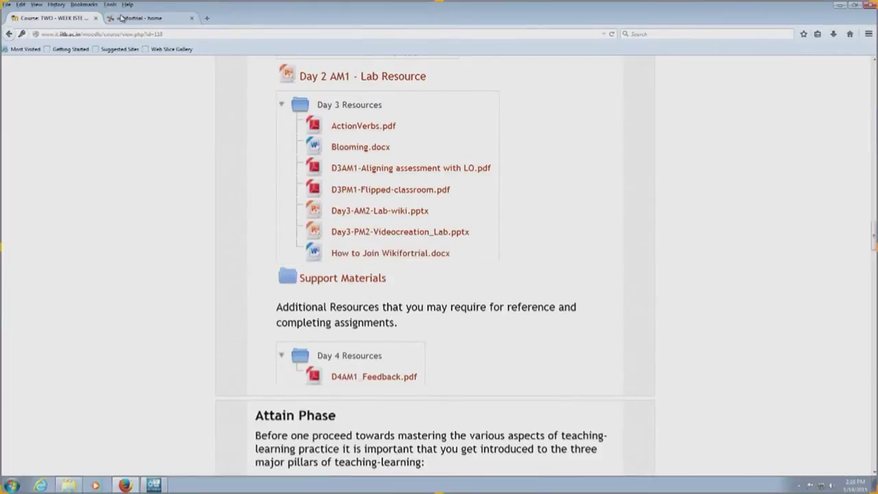
left_click(140, 19)
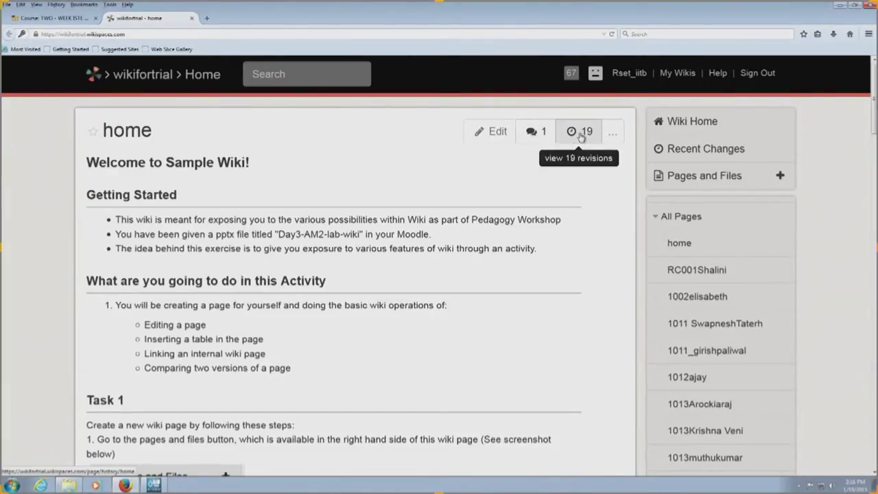
left_click(615, 137)
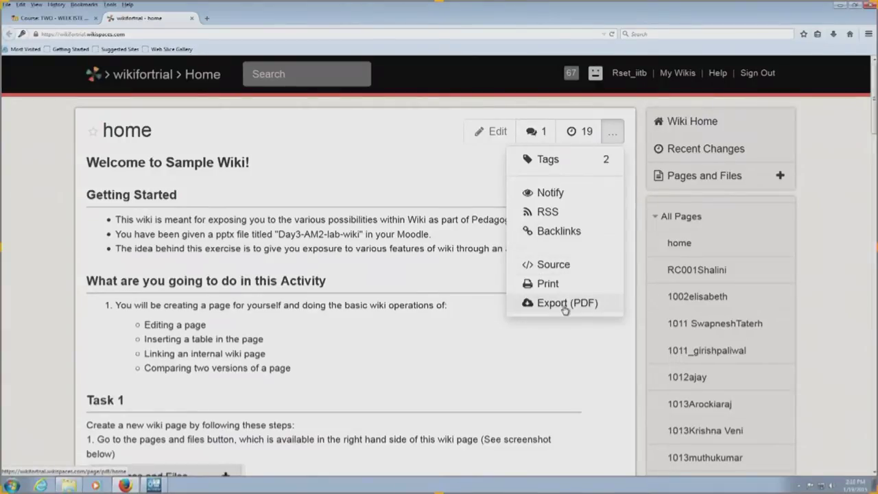
left_click(425, 176)
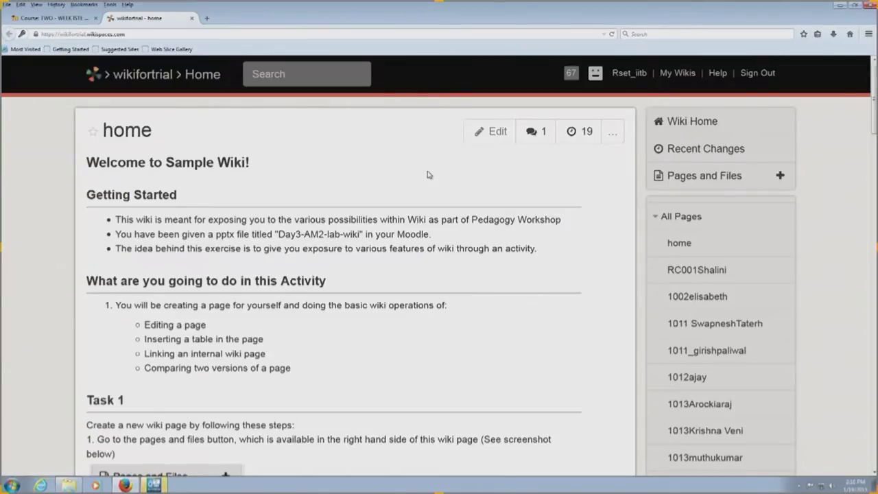
Step: Examine the new-page form and the Task 1 instructions on the wiki home page for creating and naming a page
scroll(427, 174, "down", 2)
scroll(426, 174, "up", 2)
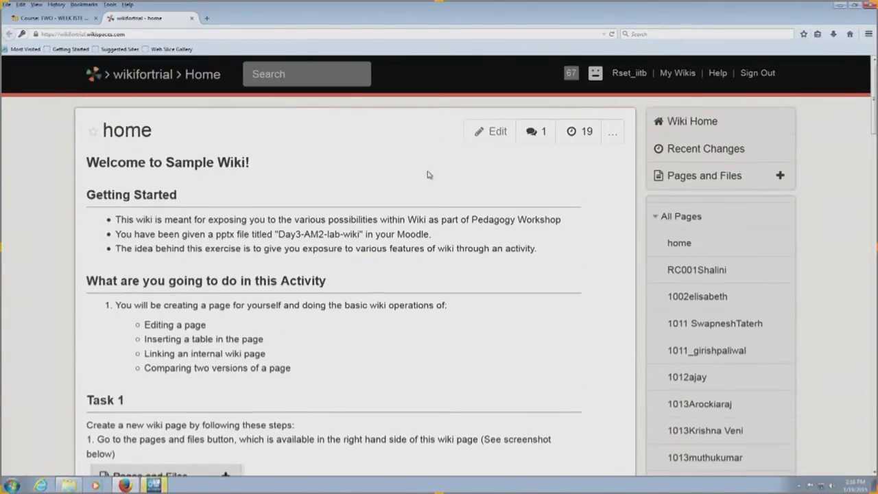
left_click(781, 176)
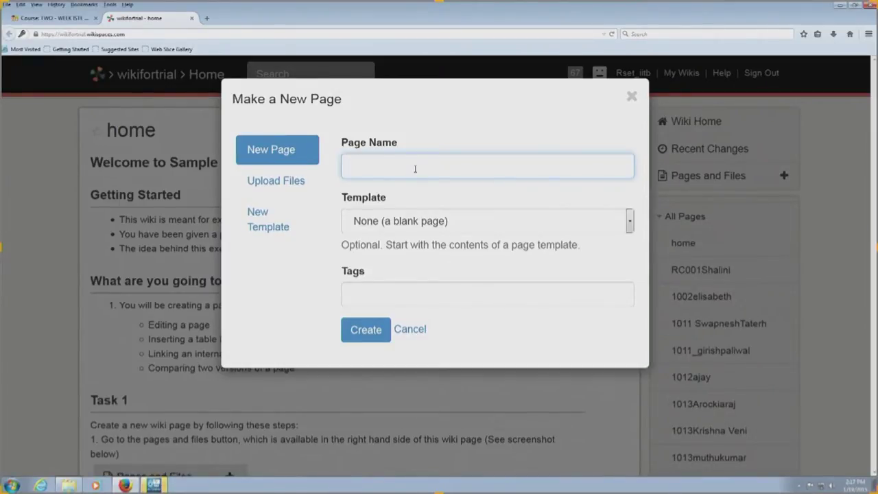
left_click(418, 330)
scroll(326, 337, "down", 3)
scroll(327, 336, "down", 3)
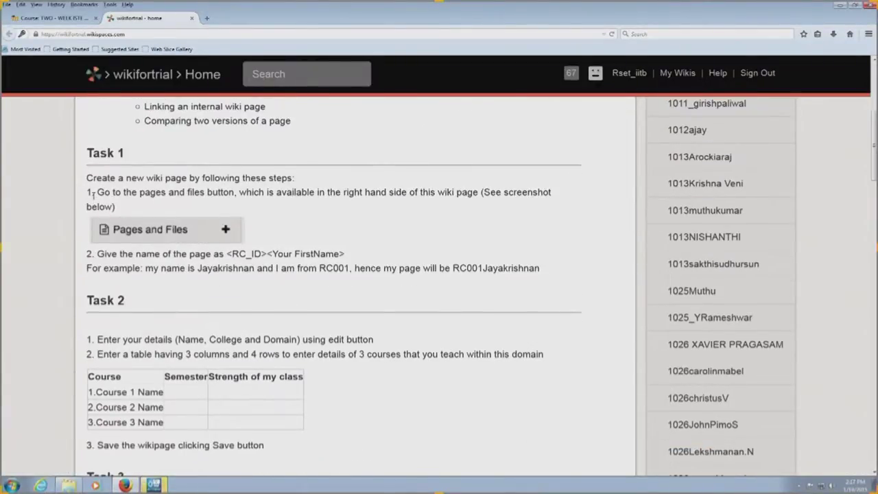
left_click_drag(97, 194, 209, 207)
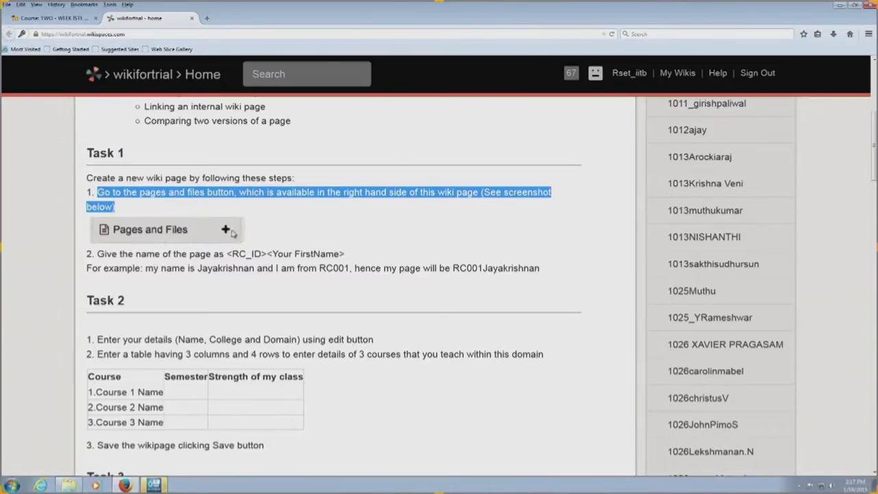
left_click(104, 268)
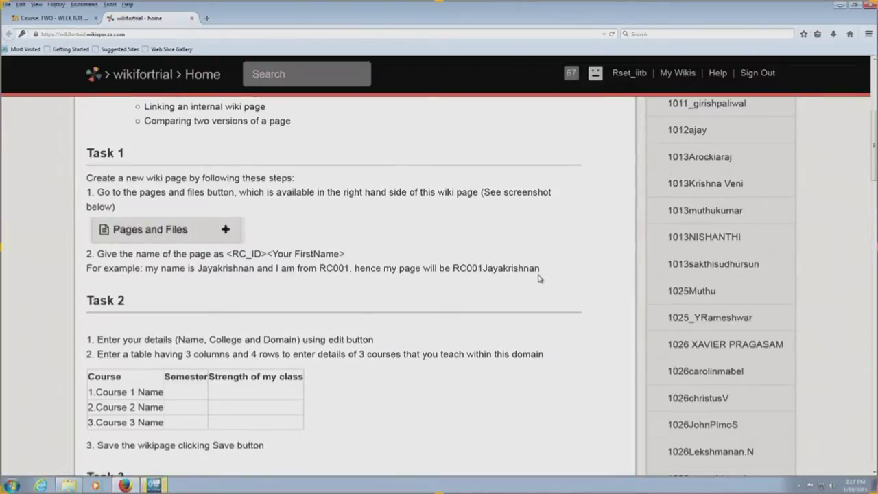
Step: Start a new wiki page from the blank template, naming it RC0001 followed directly by the participant's first name
scroll(564, 280, "up", 4)
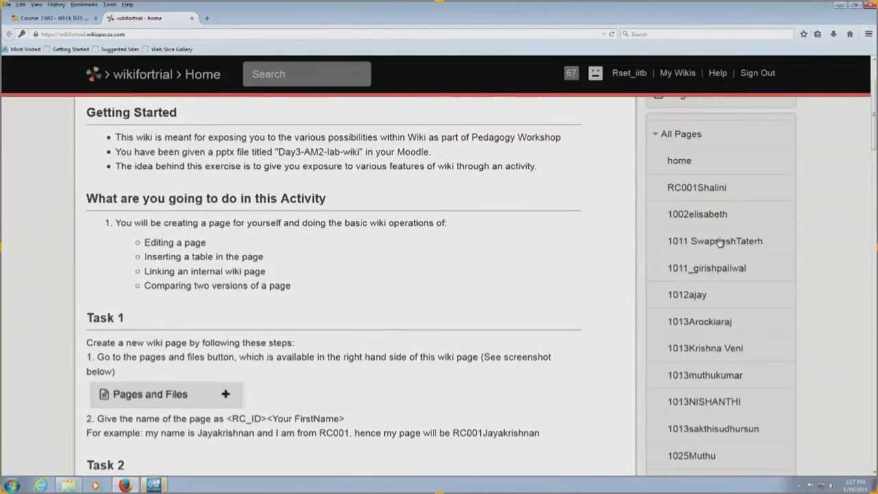
scroll(765, 190, "up", 2)
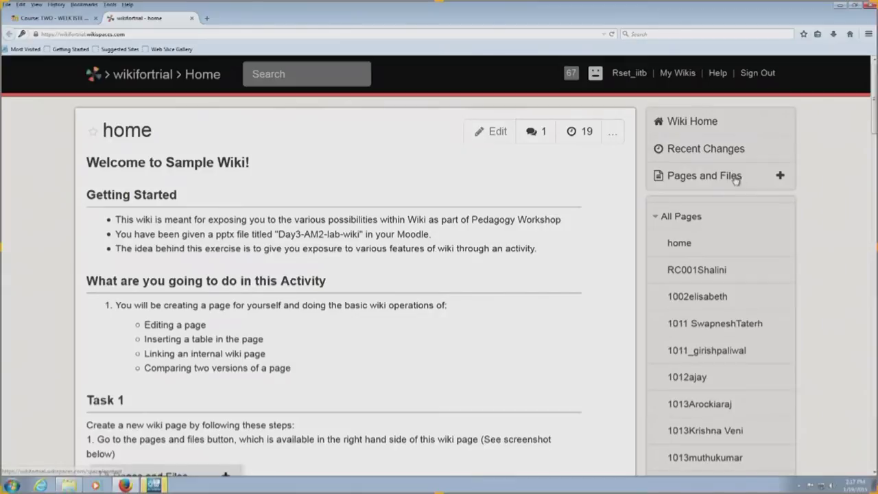
left_click(780, 175)
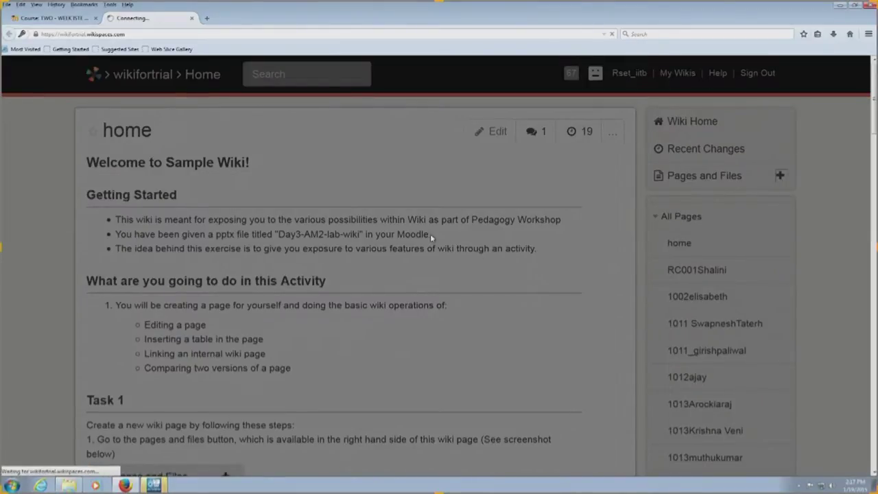
type("RC0001")
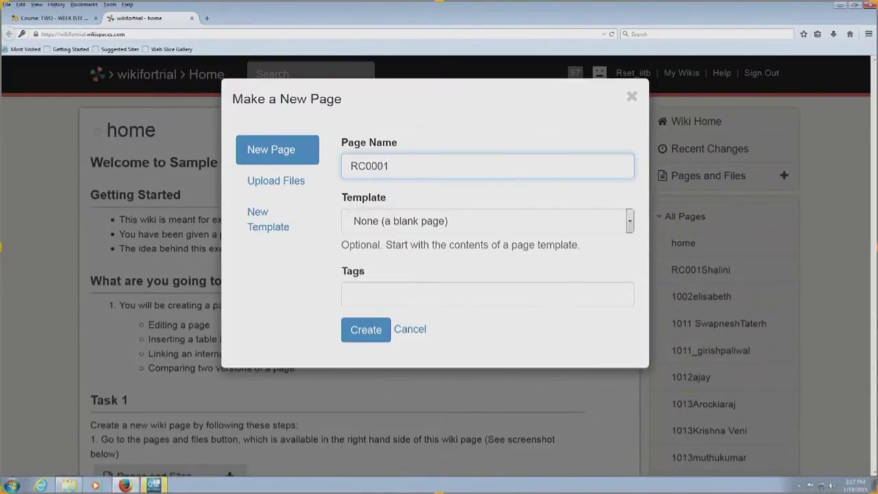
type("Jayakrishnan")
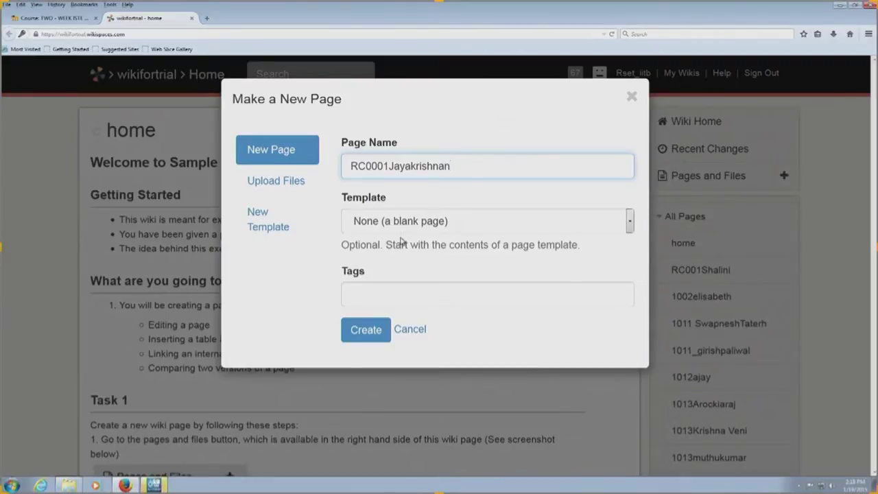
Step: Tag the new page with the existing Introduction tag and create it
left_click(399, 298)
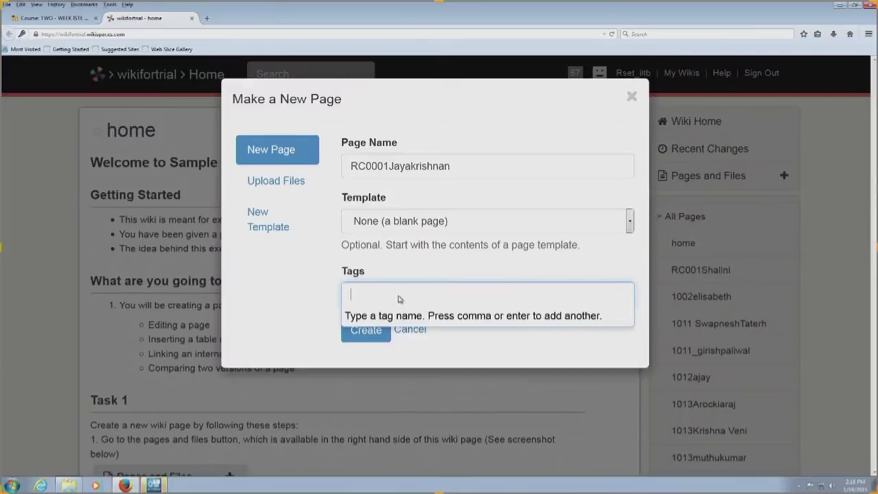
type("Introd")
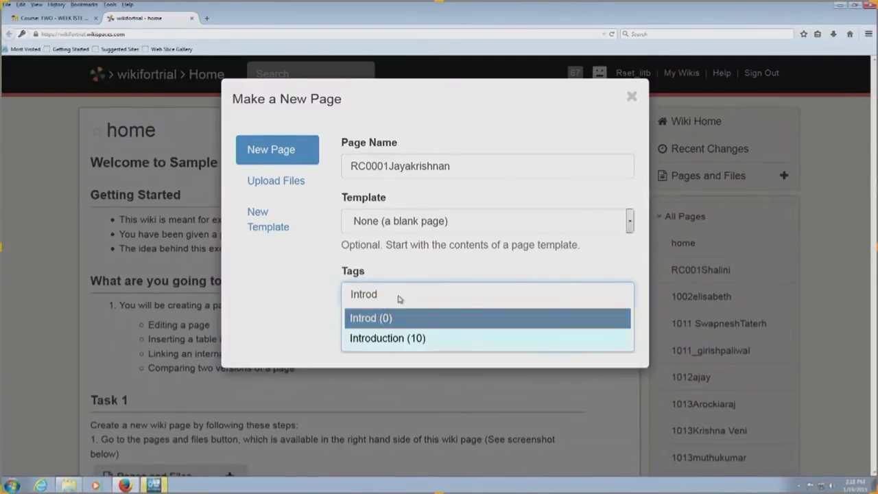
key("Down")
key("Return")
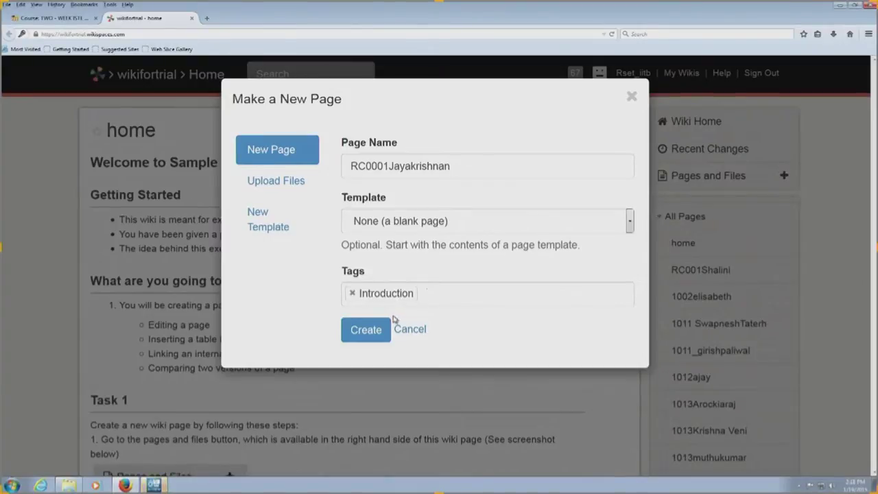
left_click(380, 332)
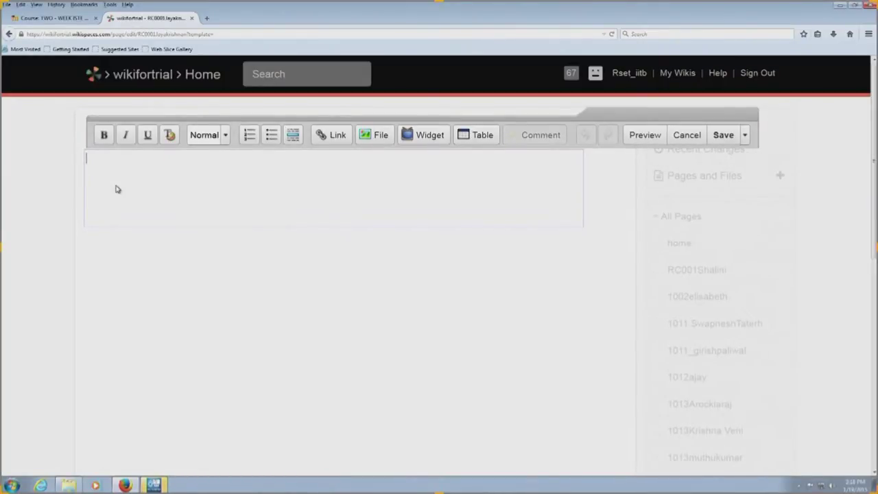
Step: Open wikifortrial.wikispaces.com in a new browser tab and read the Task 2 instructions
left_click(207, 18)
type("wikifortrial.wikispaces.com")
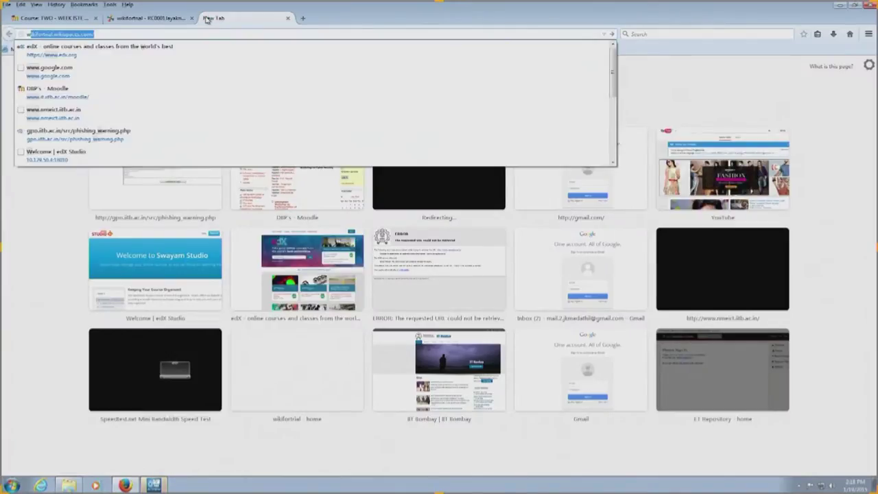
key("Return")
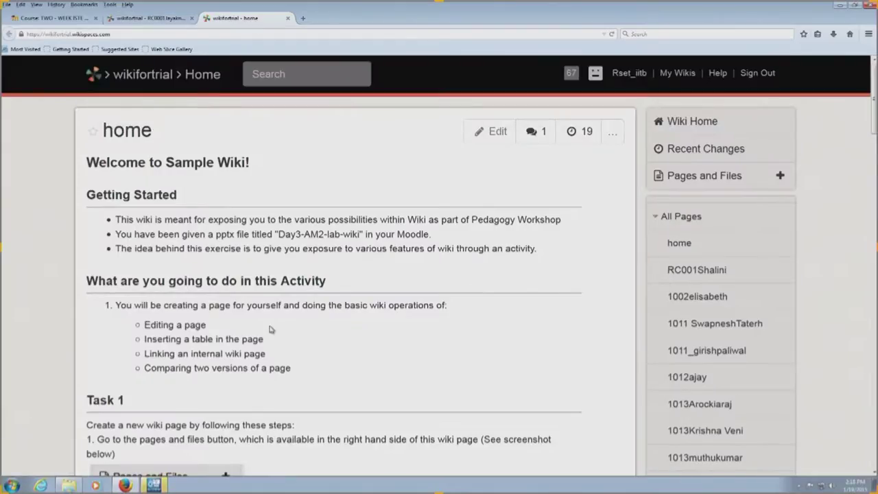
scroll(269, 330, "down", 3)
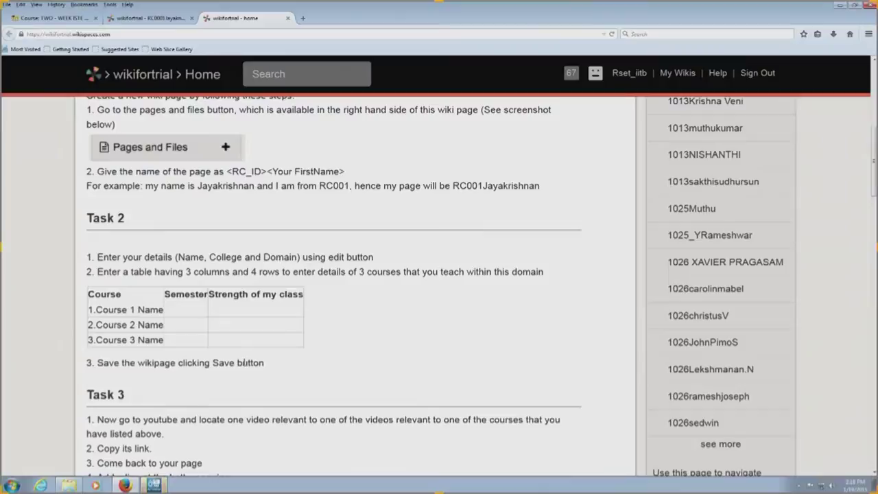
Step: Return to the new page's editor and enter lines for the participant's name, Domain: Educational Technology, and College : IIT Bombay
left_click(170, 19)
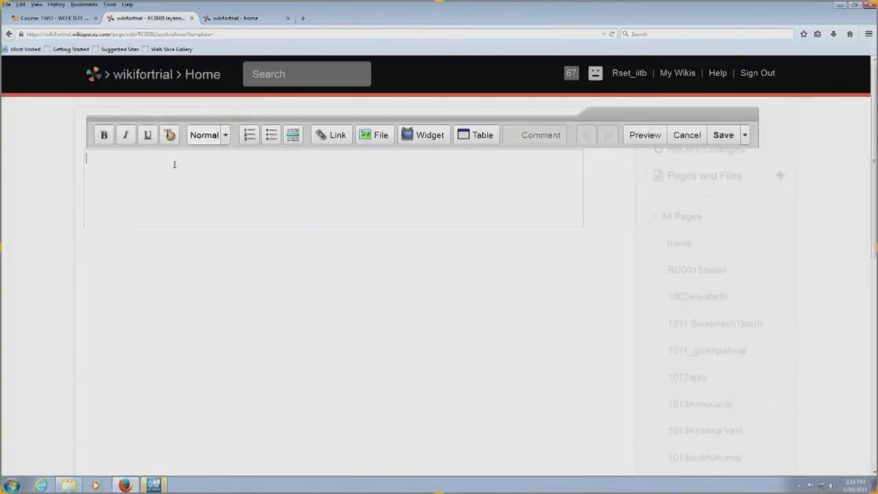
type("Name: Jayakrishnan")
key("Return")
type("Domain")
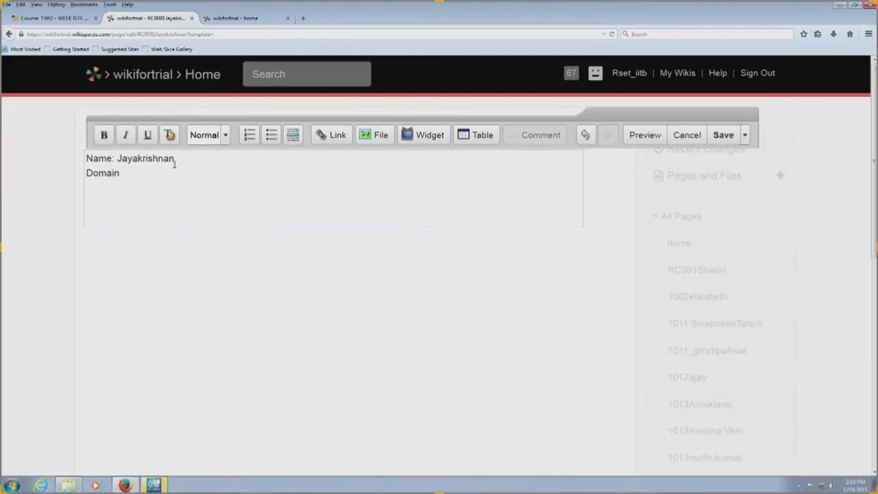
type(": Educational Tech")
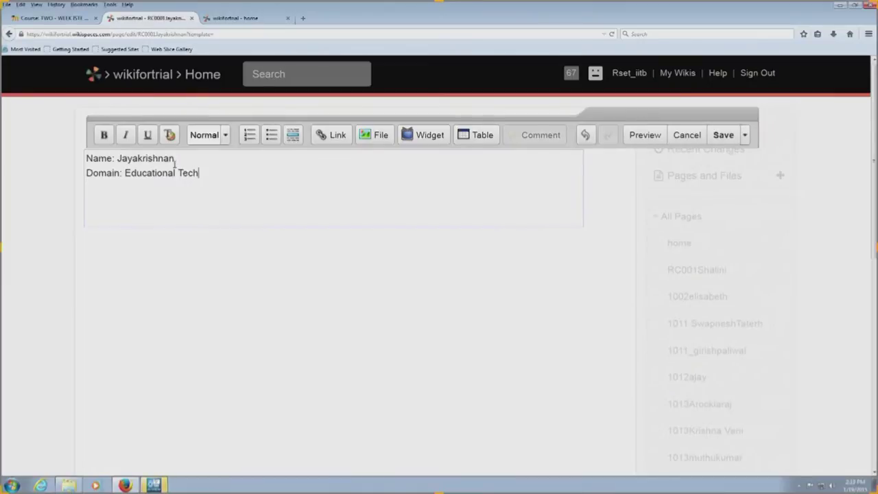
type("nology")
key("Return")
type("College")
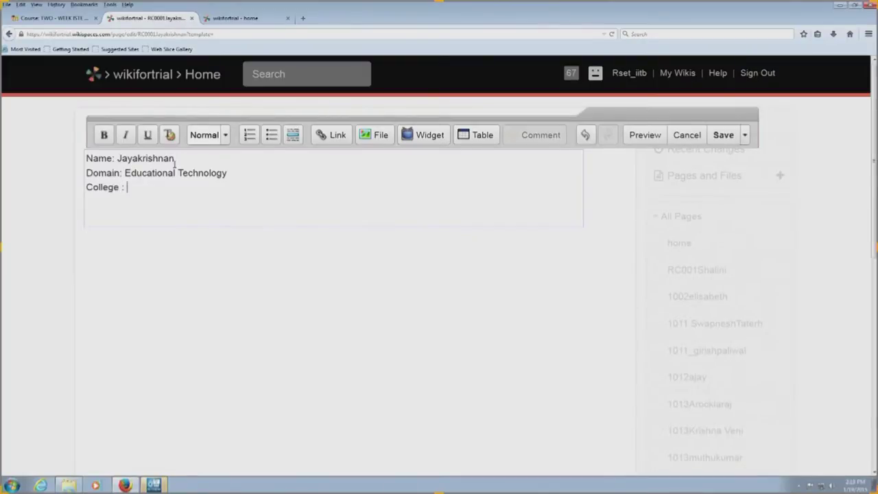
type(" : IIT Bombay")
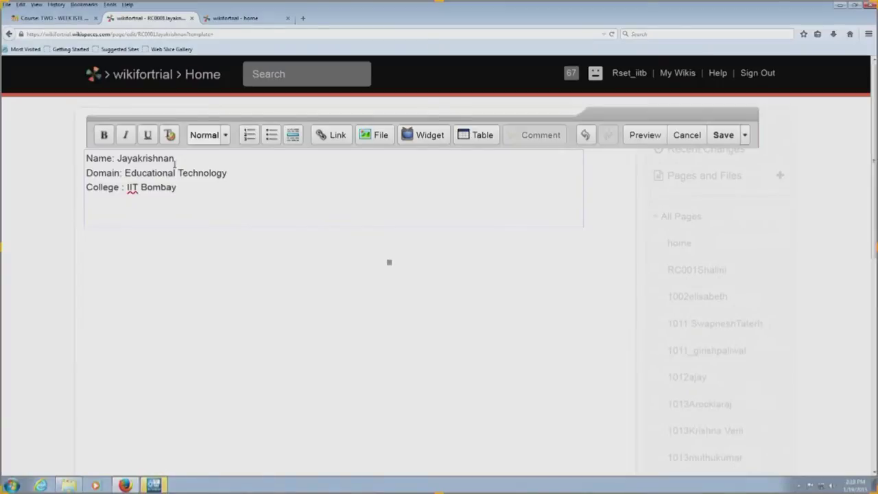
Step: Insert a table with 3 columns and 4 rows below the college line, checking the size against the Task 2 instructions
key("Return")
left_click(474, 137)
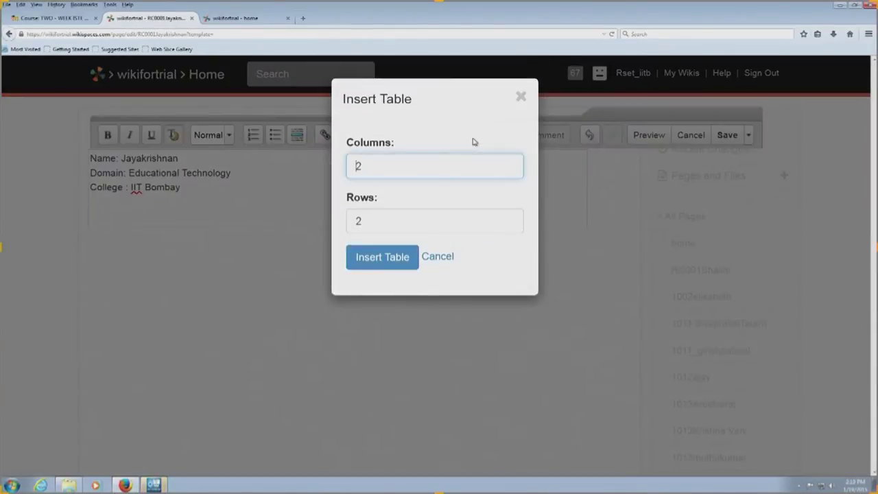
left_click_drag(361, 163, 338, 165)
left_click(380, 221)
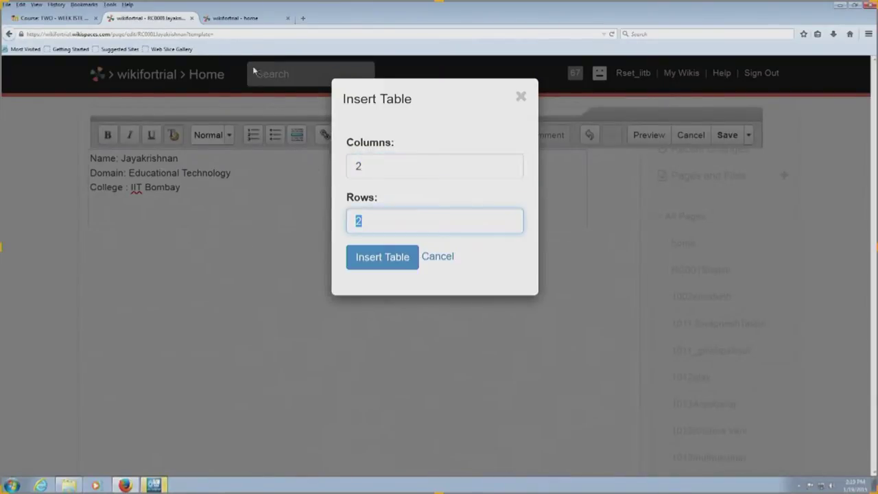
left_click(243, 19)
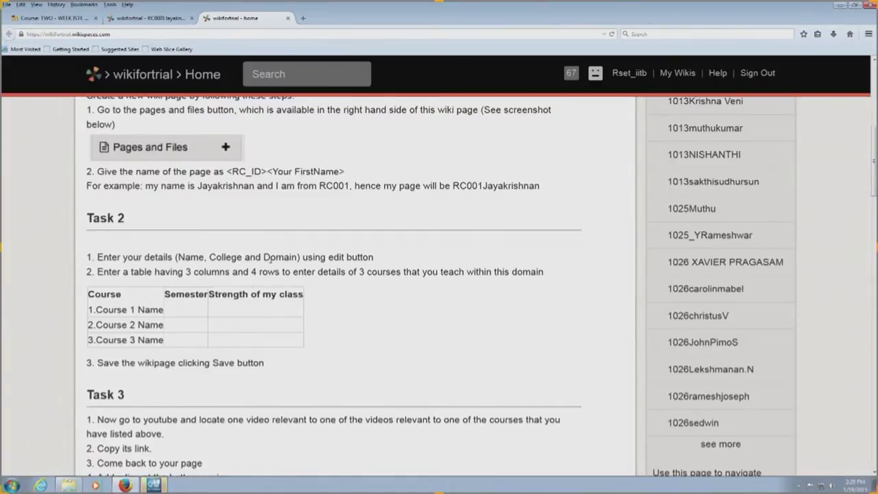
left_click(158, 19)
double_click(367, 167)
type("3")
double_click(381, 214)
type("4")
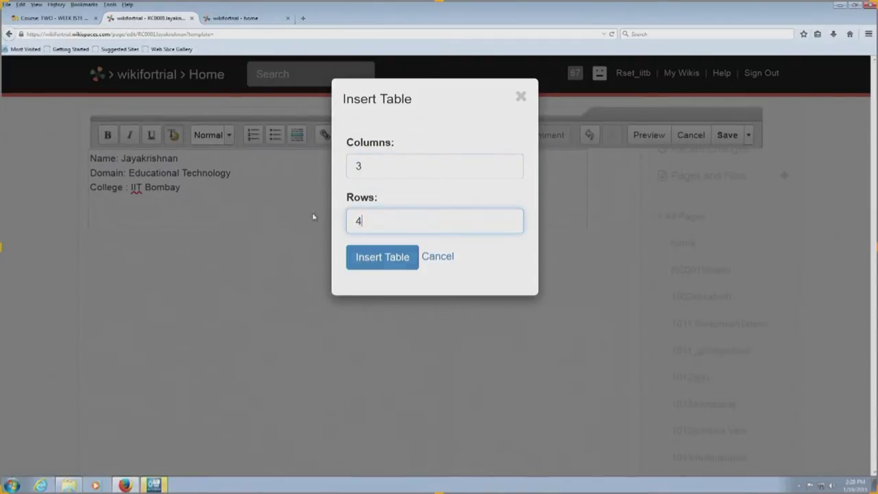
left_click(405, 267)
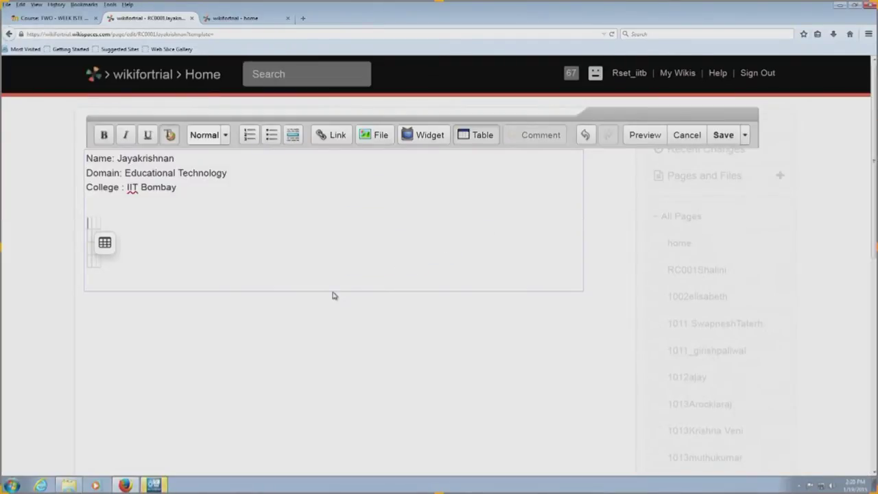
Step: Check the sample table in Task 2 and fill the new table's header row with Course, Semester and Strength of my class
left_click(237, 18)
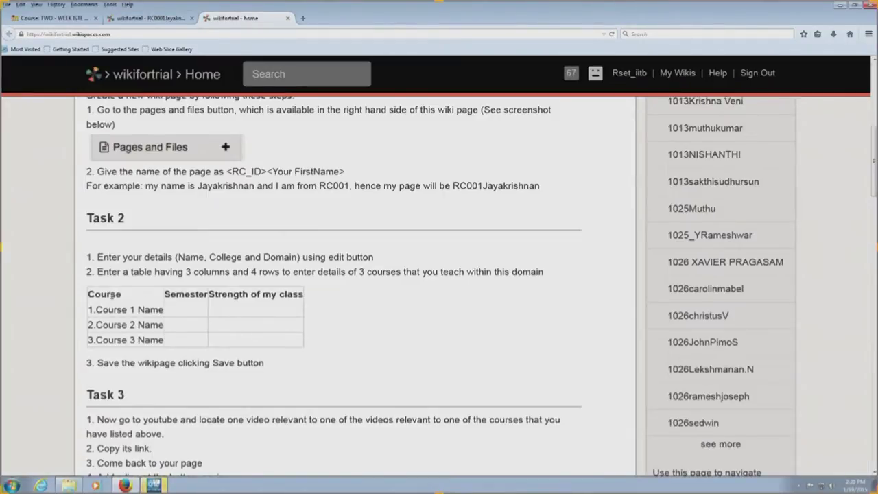
left_click(151, 18)
type("Course")
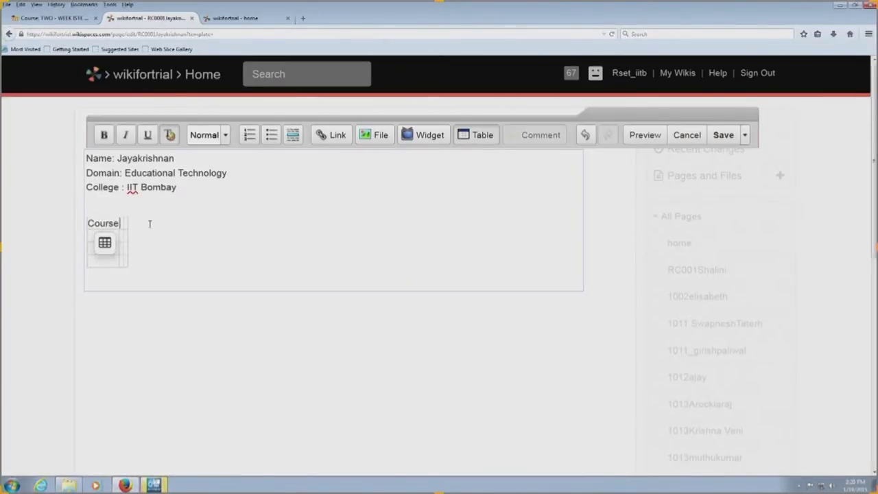
key("Tab")
type("Semester")
key("Tab")
type("Stren")
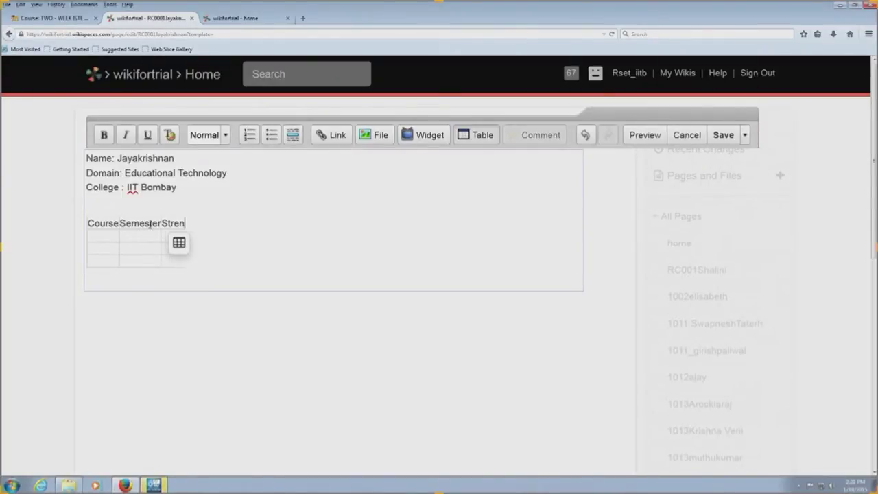
type("gth of my c")
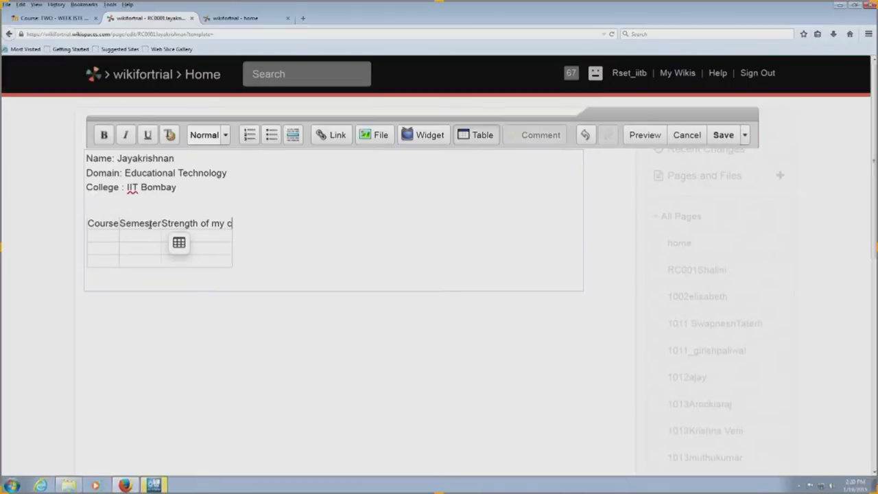
type("lass")
Step: Fill the table's first course row with Pedagogy Workshop, January, 2015 and a class strength of 4500
key("Tab")
type("Pedagogy")
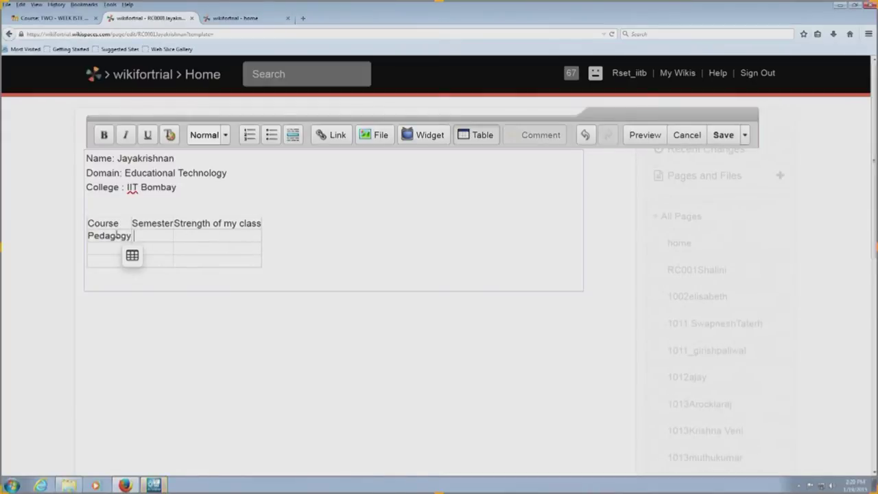
type(" Workshop")
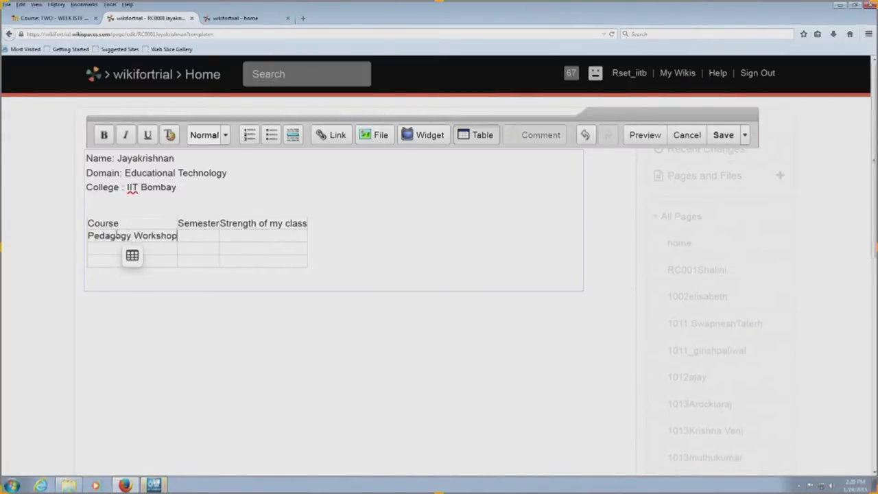
key("Tab")
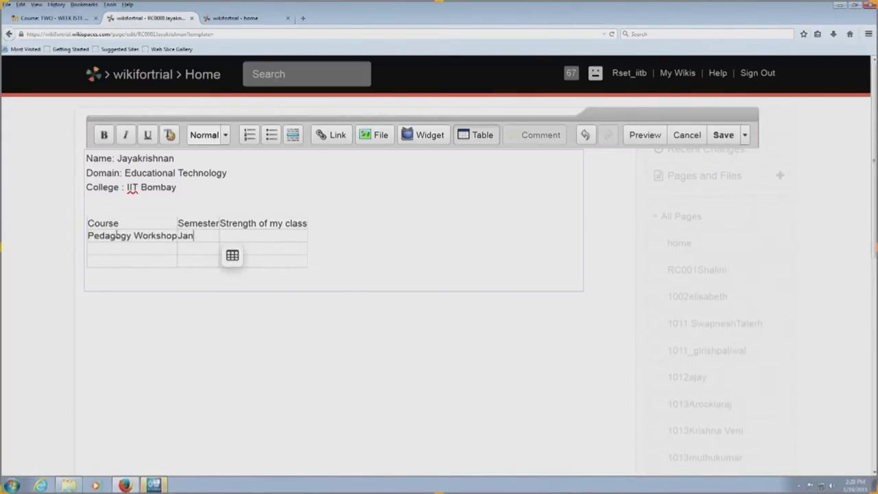
type("January, 2015")
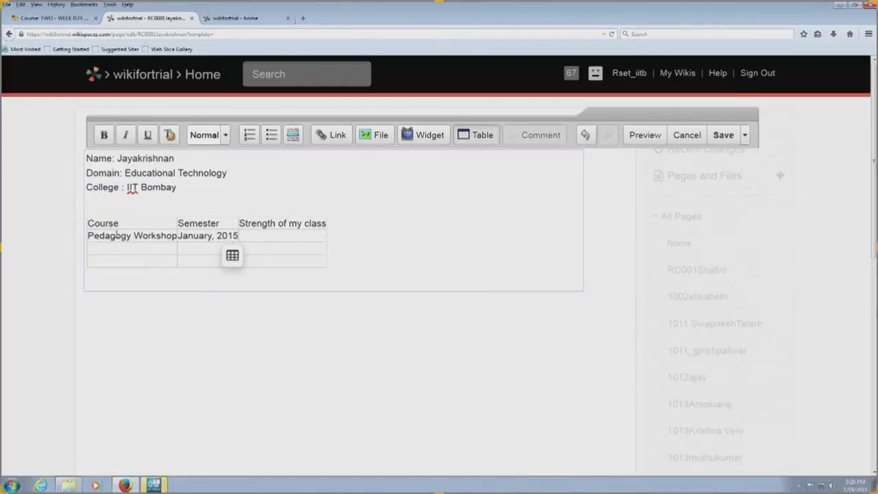
key("Tab")
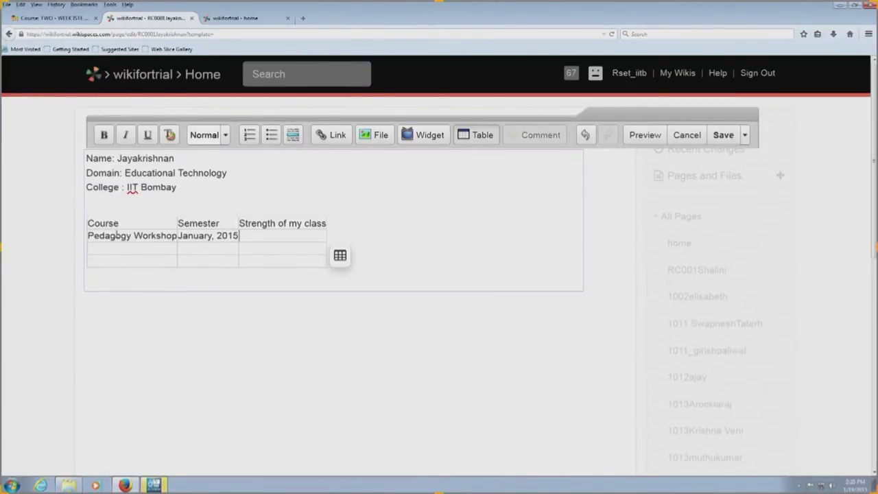
type("4500")
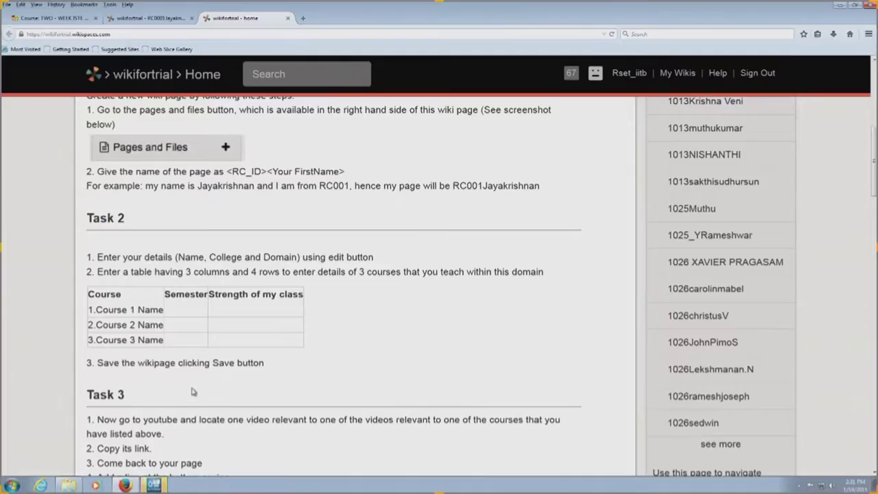
Step: Check the save instruction and Task 3 on the wiki home page, and save the new page
scroll(193, 392, "down", 5)
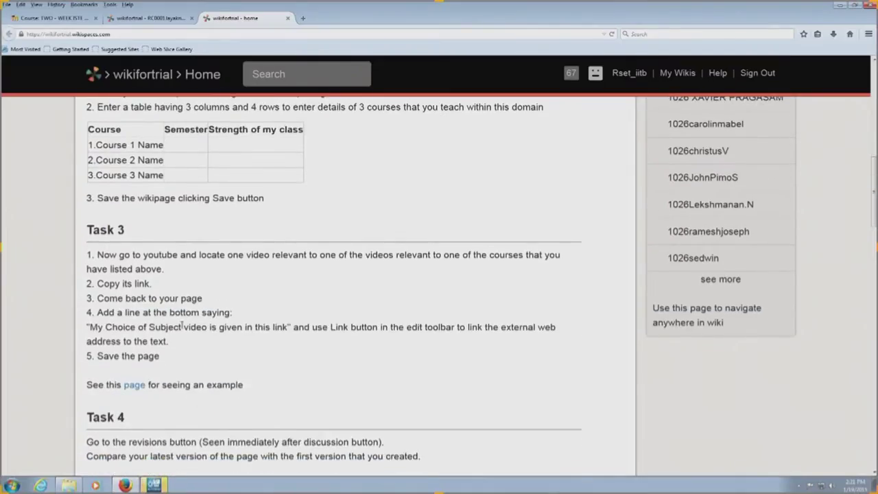
left_click(128, 18)
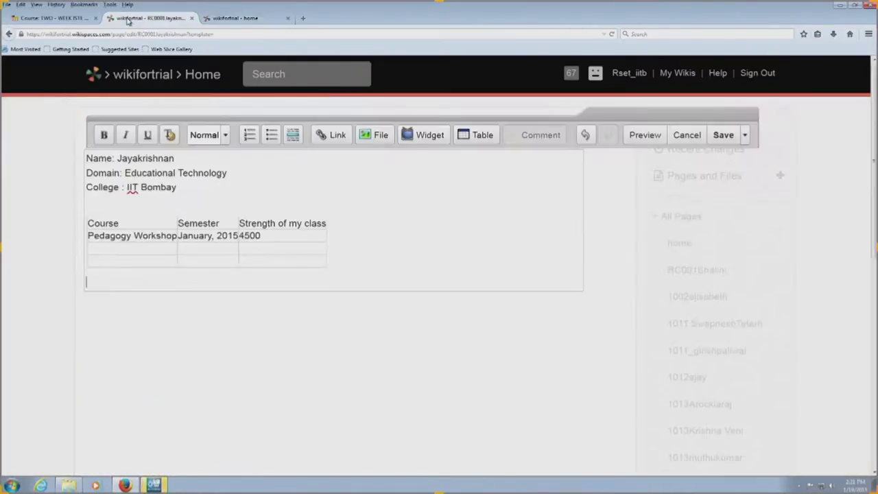
left_click(723, 136)
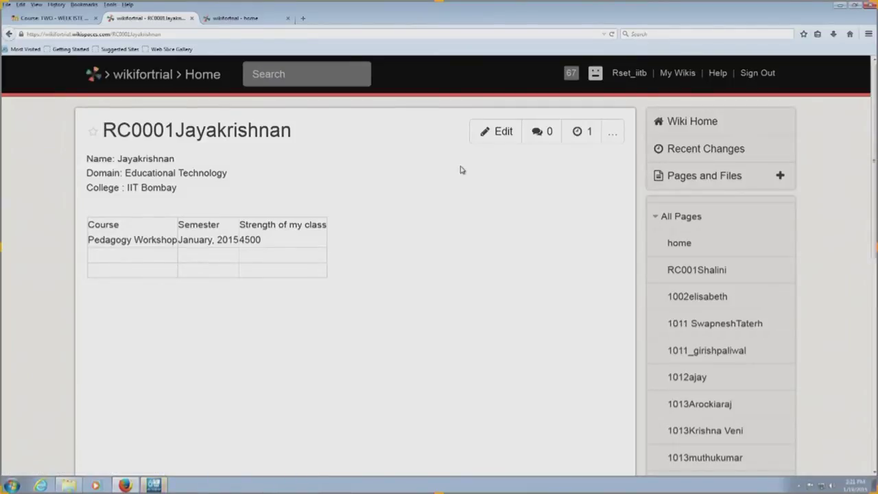
Step: Read Task 4 on the wiki home page and view the oldest revisions in the example page's revision history
key("ctrl+Tab")
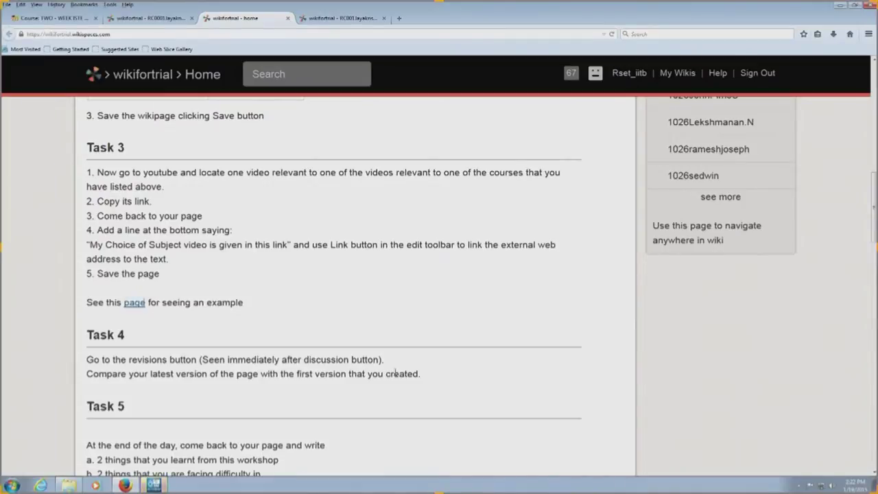
left_click(318, 19)
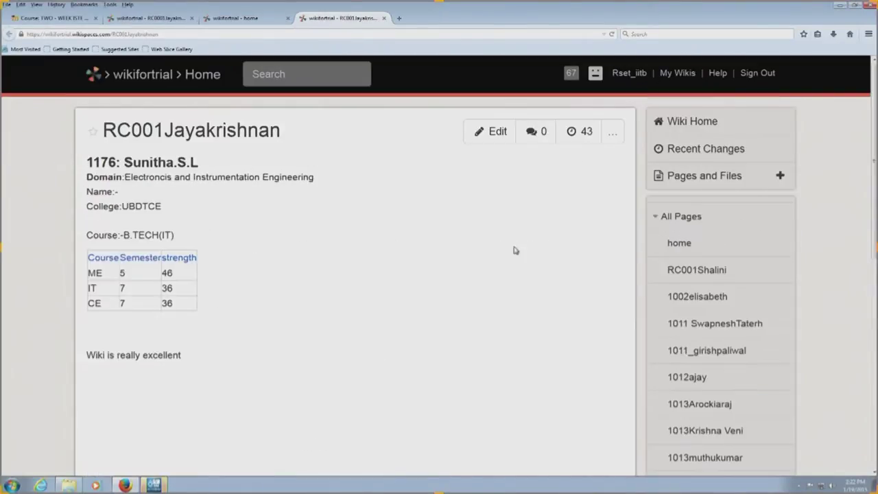
left_click(587, 134)
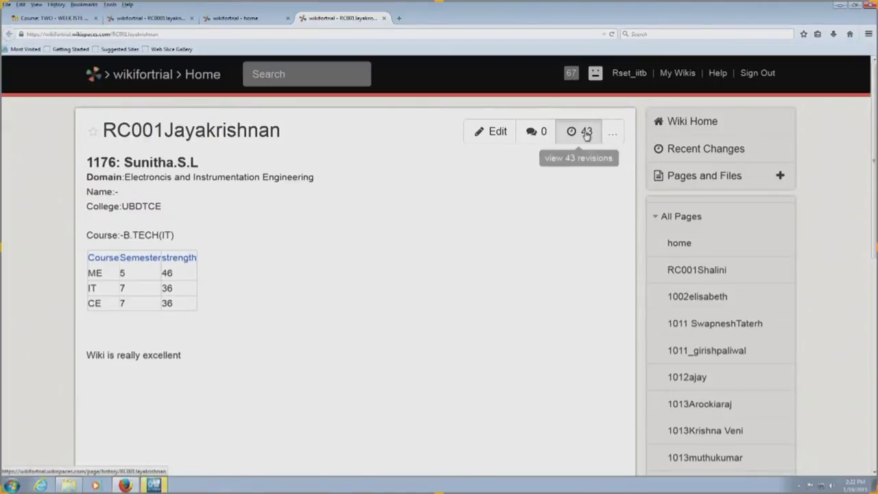
scroll(129, 241, "down", 2)
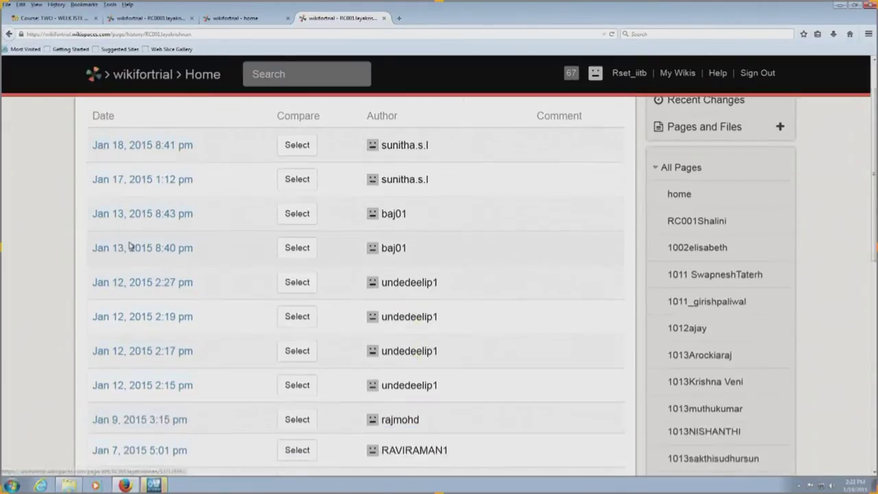
scroll(130, 243, "up", 1)
scroll(134, 206, "down", 1)
scroll(135, 172, "down", 5)
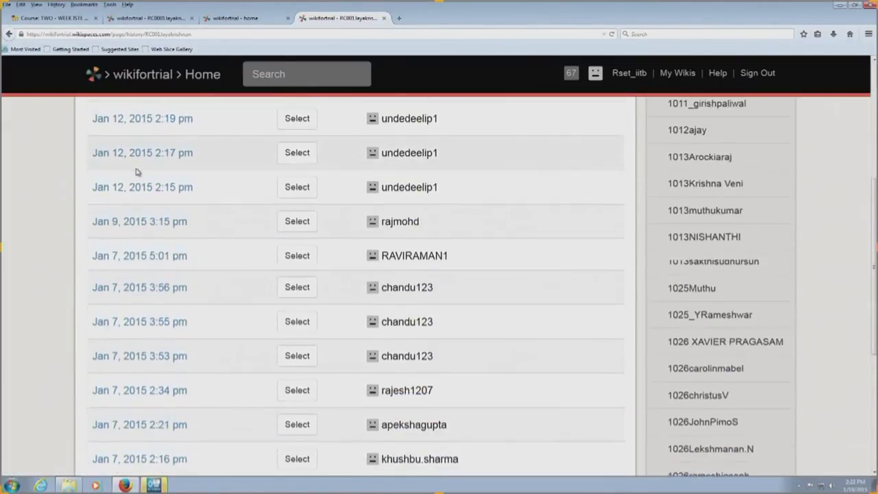
left_click(176, 398)
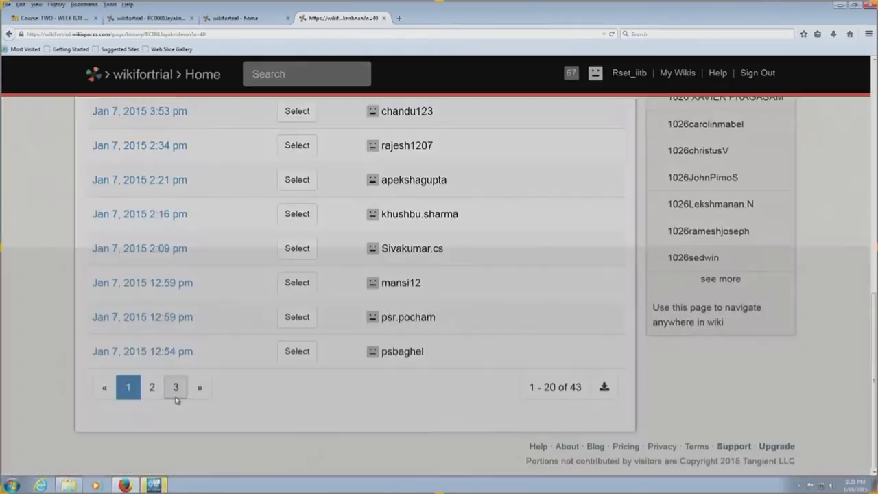
scroll(263, 304, "up", 2)
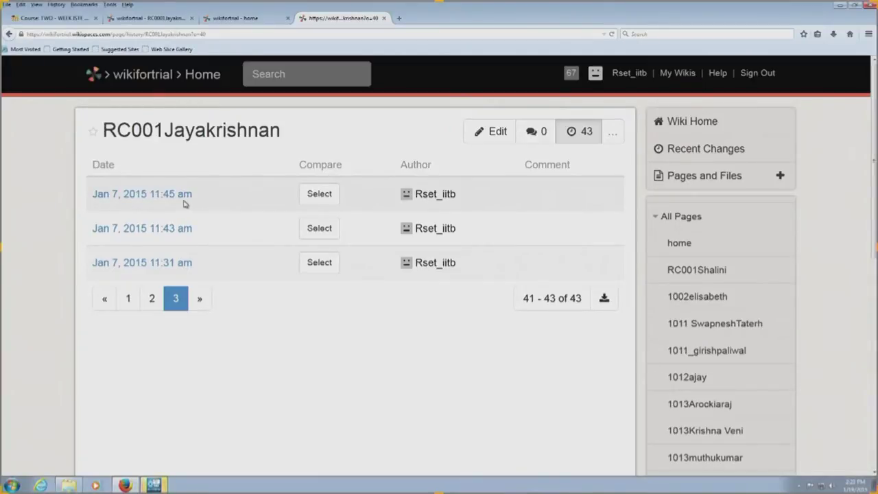
Step: Compare the example page's latest revision, Jan 18, 2015 8:41 pm, with its first revision, Jan 7, 2015 11:31 am
left_click(127, 300)
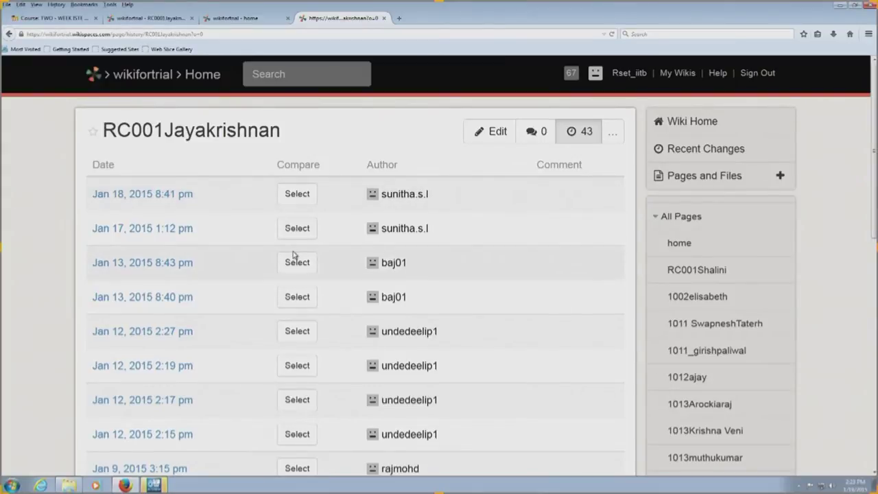
scroll(176, 359, "down", 3)
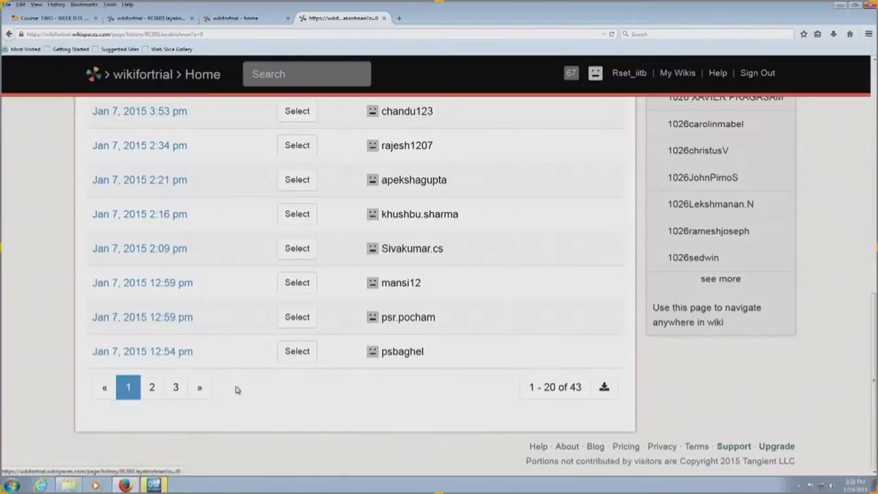
scroll(235, 389, "up", 10)
left_click(294, 196)
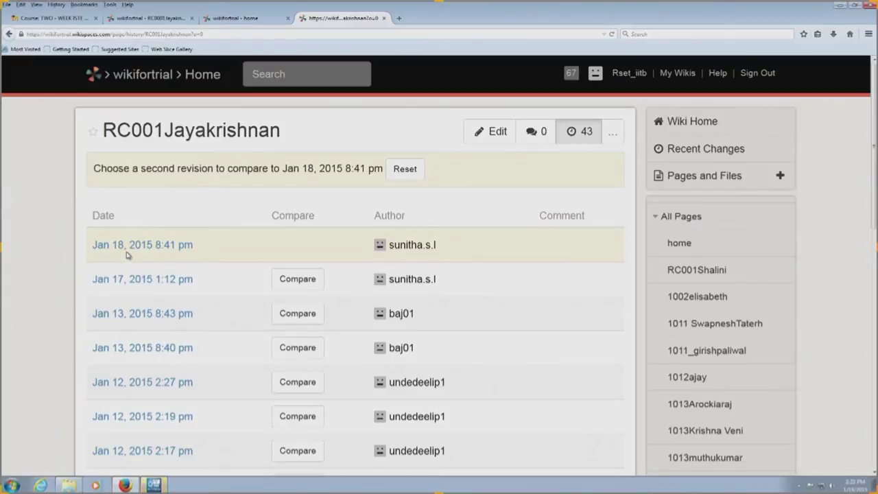
scroll(405, 347, "down", 10)
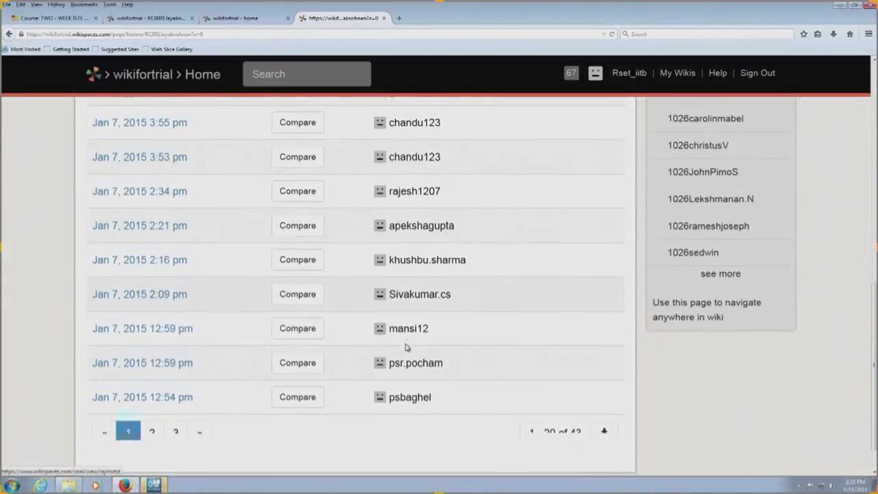
left_click(176, 387)
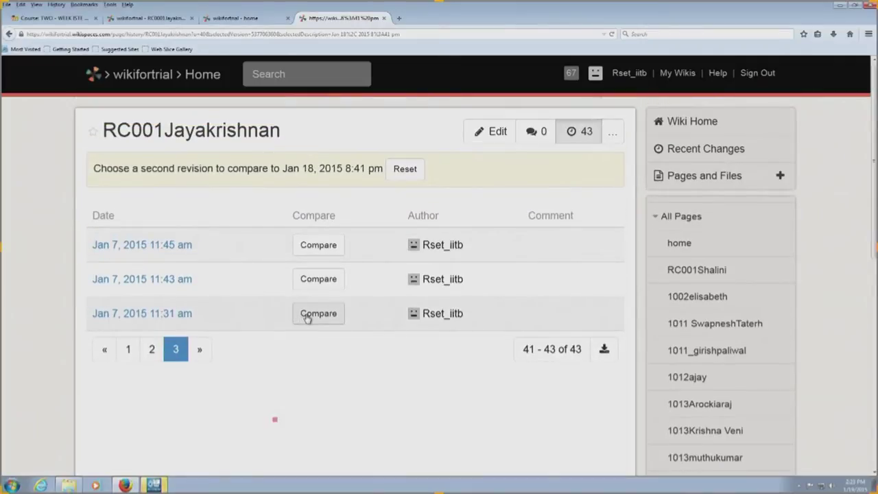
left_click(315, 317)
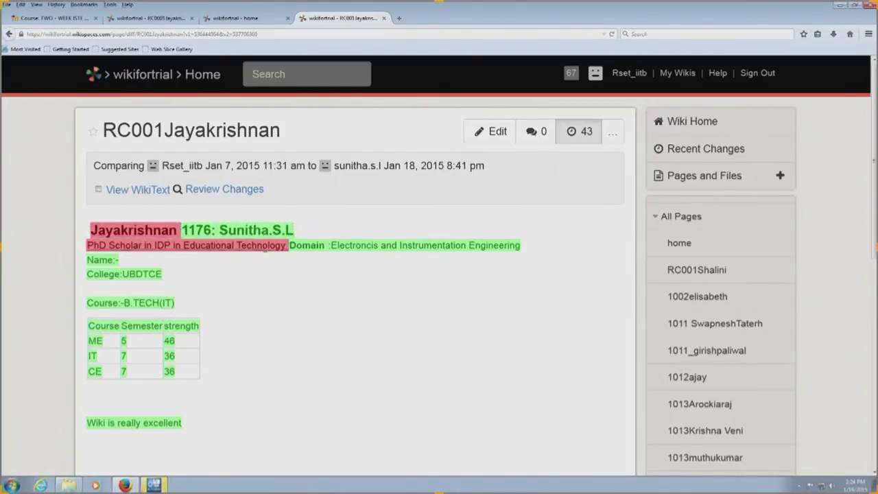
Step: Reopen the revision history and compare the Jan 7, 2015 11:45 am revision with the one from Jan 18, 2015 8:41 pm
left_click(572, 134)
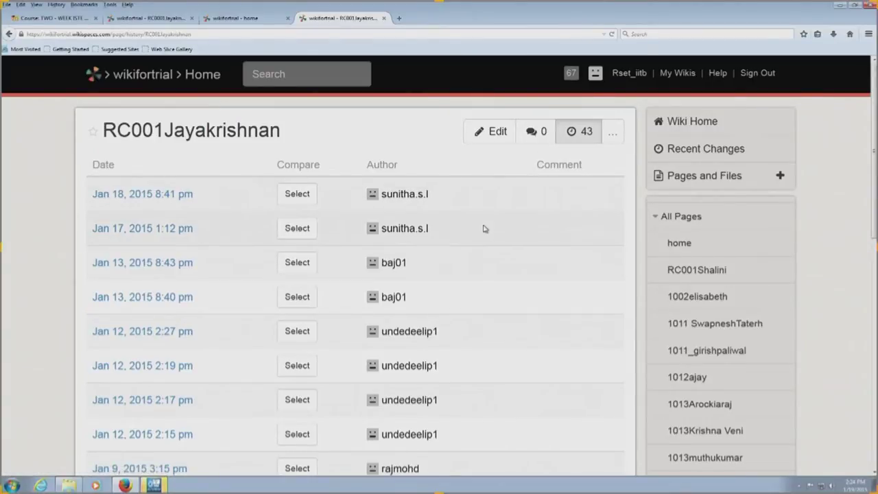
scroll(484, 228, "down", 6)
scroll(484, 228, "up", 4)
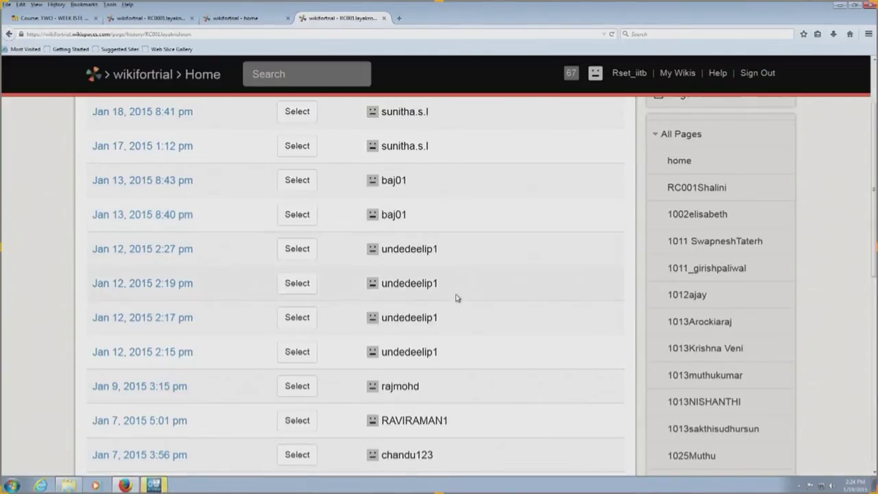
scroll(457, 297, "down", 8)
left_click(152, 387)
scroll(201, 412, "down", 10)
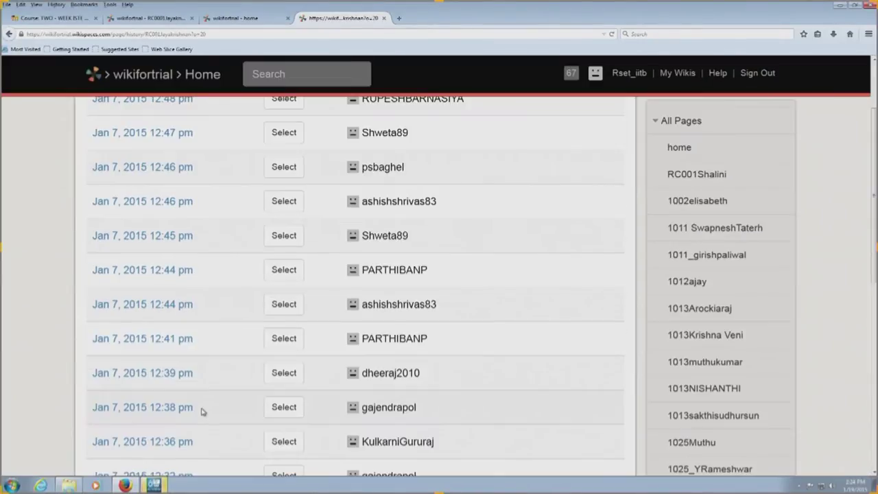
left_click(179, 391)
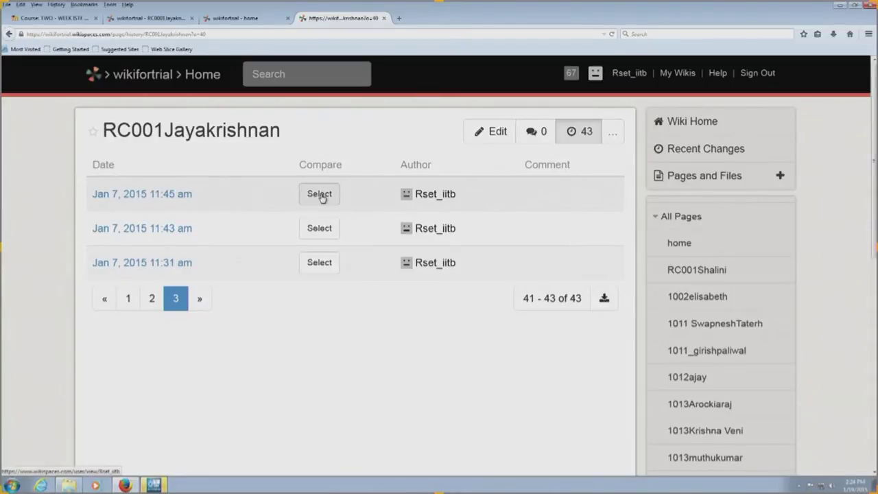
left_click(320, 194)
left_click(129, 349)
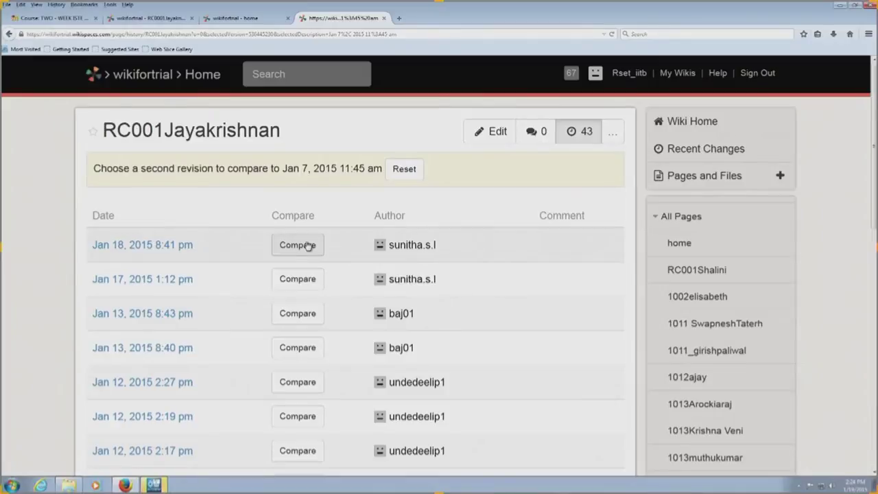
left_click(308, 247)
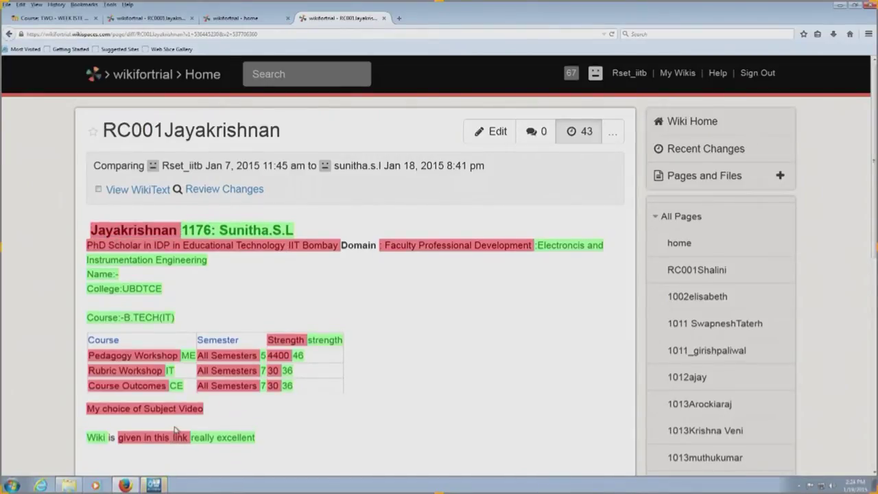
scroll(175, 425, "down", 2)
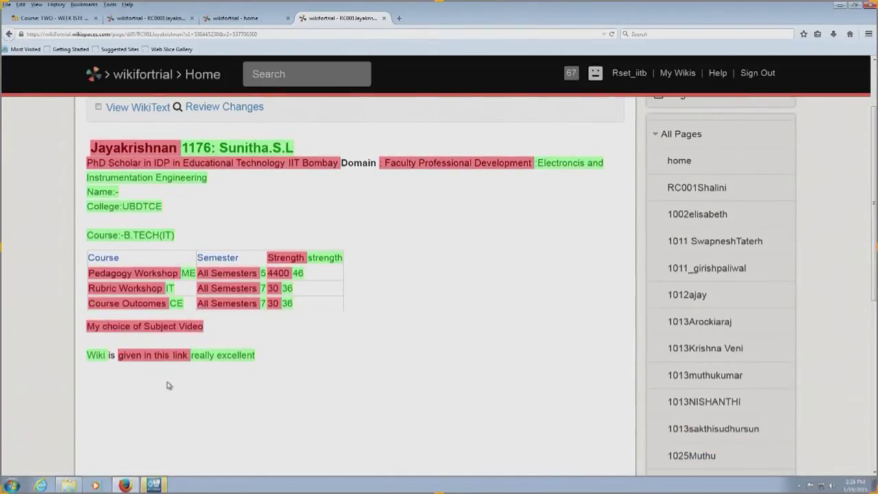
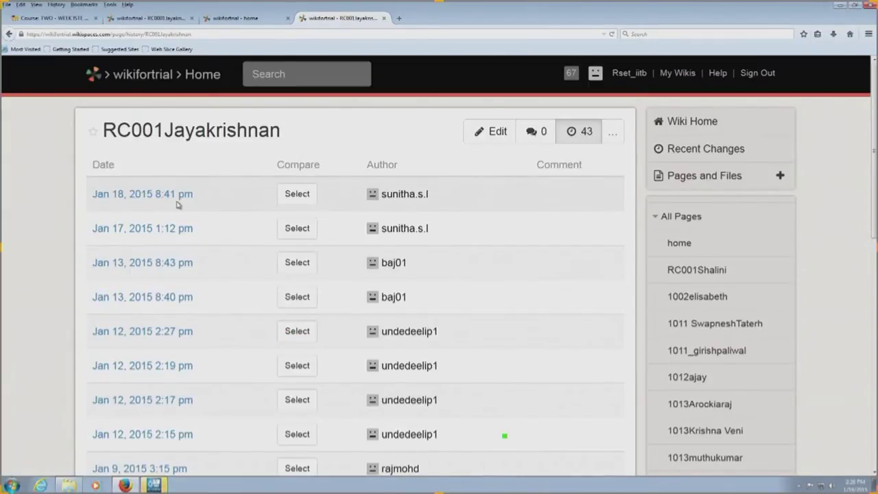
Step: Open the example page's Jan 7, 2015 11:45 am revision from the oldest entries in its revision history
scroll(239, 231, "down", 7)
left_click(178, 386)
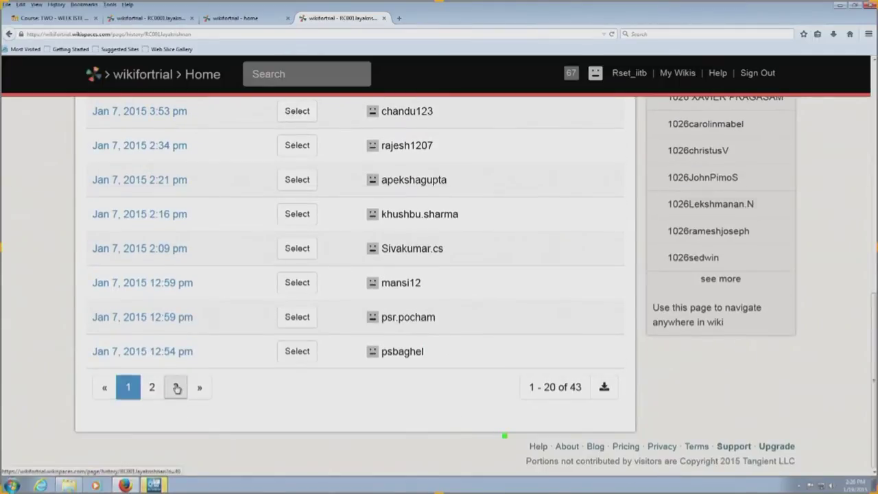
scroll(308, 258, "up", 2)
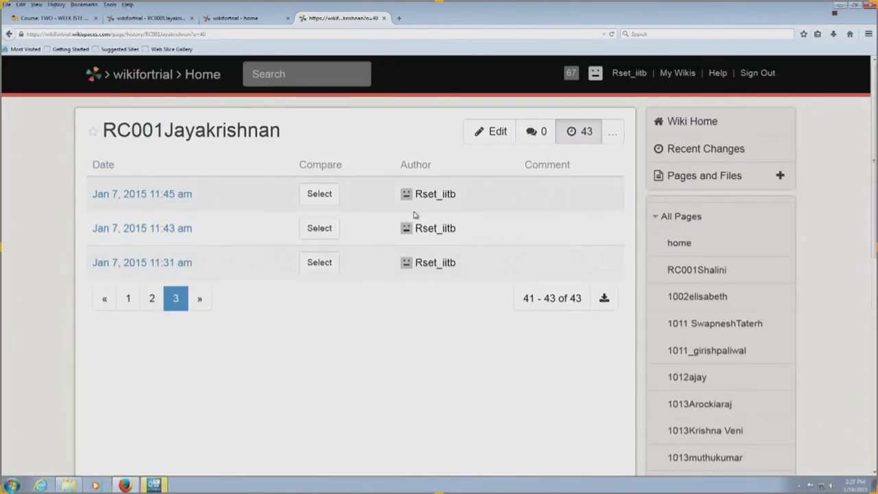
left_click(144, 196)
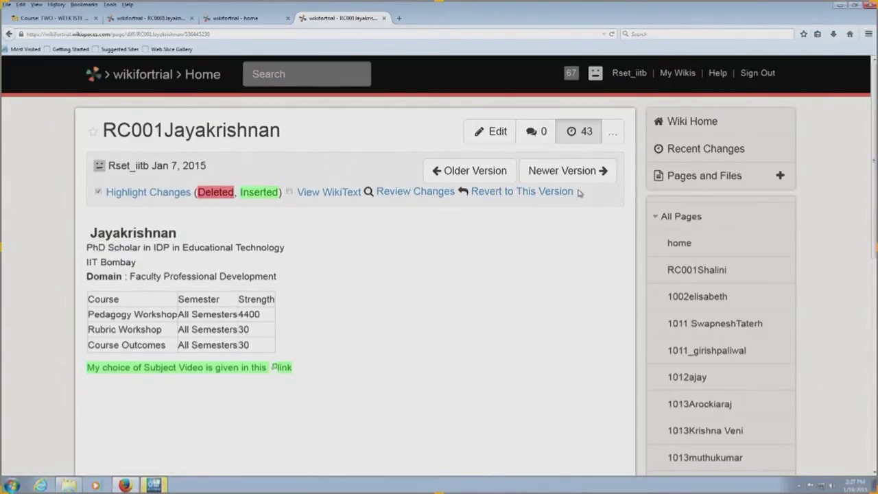
Step: Revert the example page to this revision with the comment "Other people edited my wiki. Hence reverting"
left_click(515, 196)
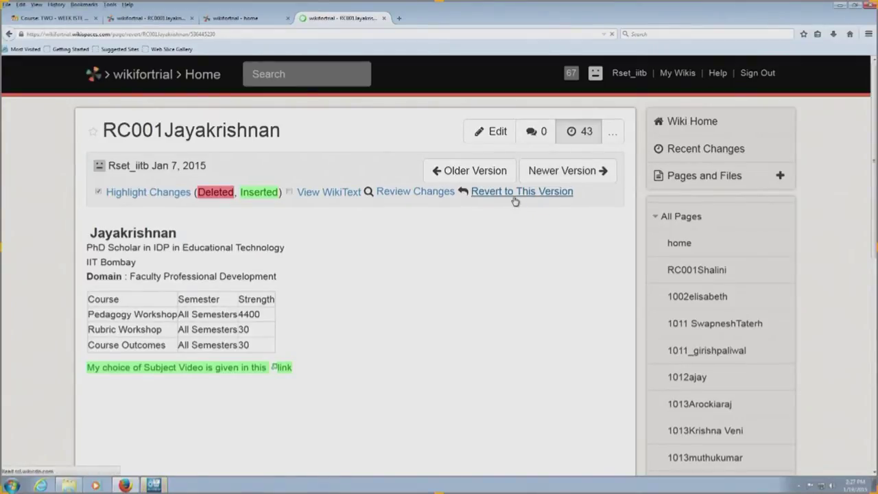
left_click(404, 265)
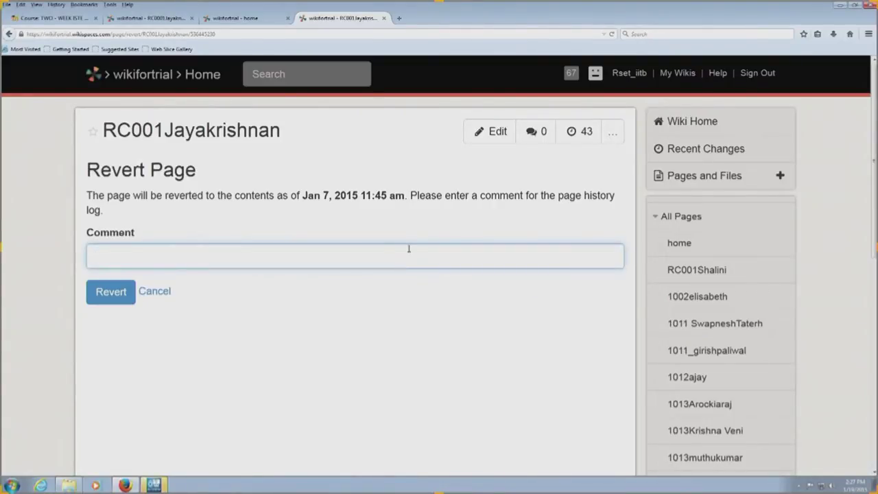
type("Other people edited my wiki")
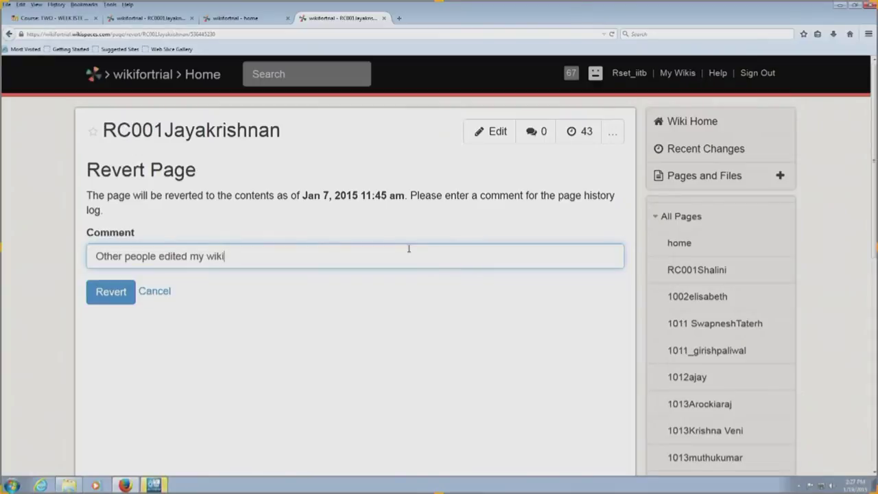
type(". Hence reverting")
left_click(110, 291)
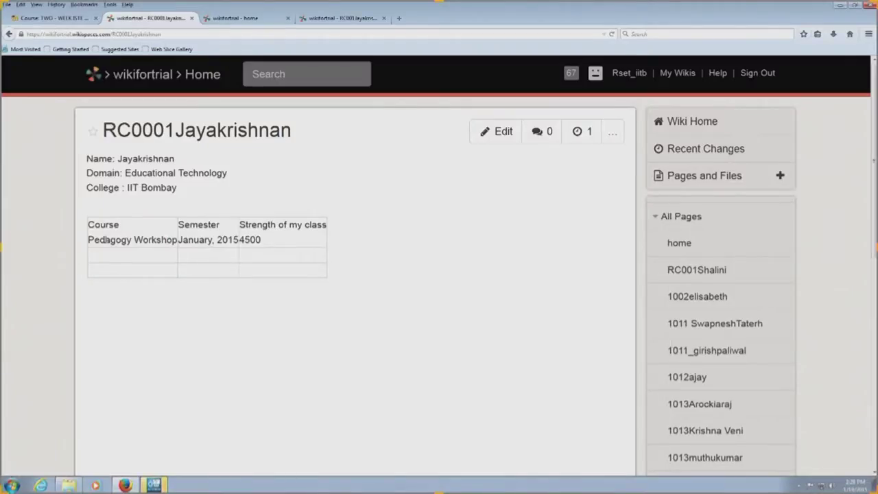
Step: Search YouTube for the listed course, "Pedagogy Workshop", and open the playlist "ET4ET: Pedagogy Workshop - Day 1"
left_click_drag(90, 240, 187, 243)
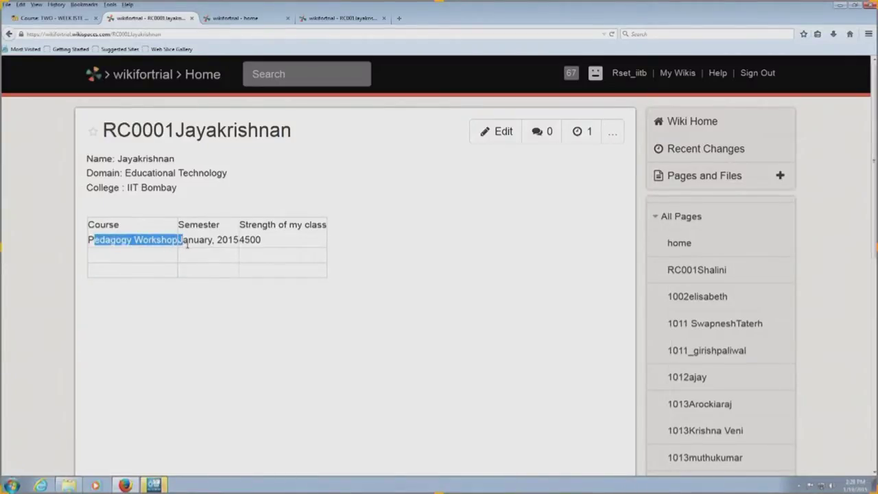
left_click(198, 240)
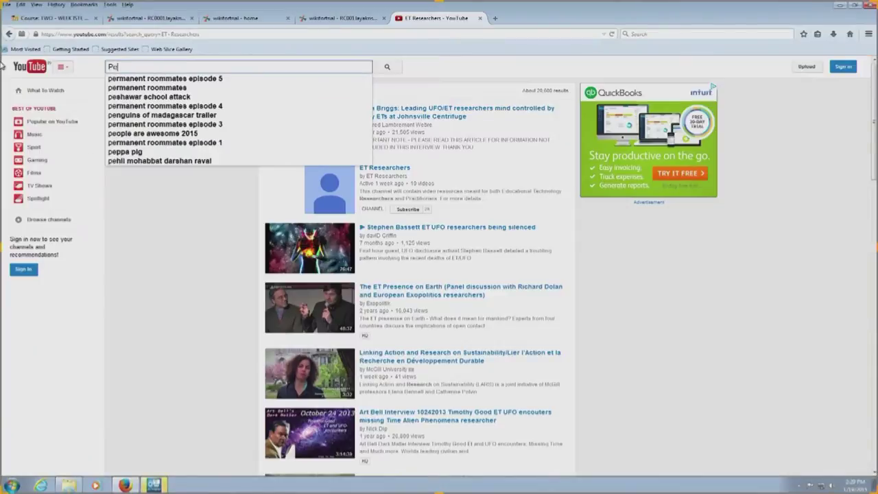
type("agogy ")
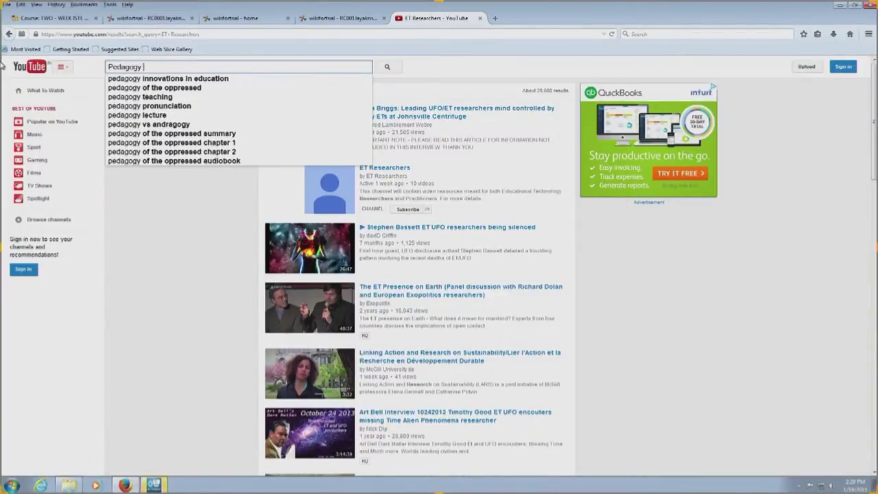
type("Workshop")
key("Return")
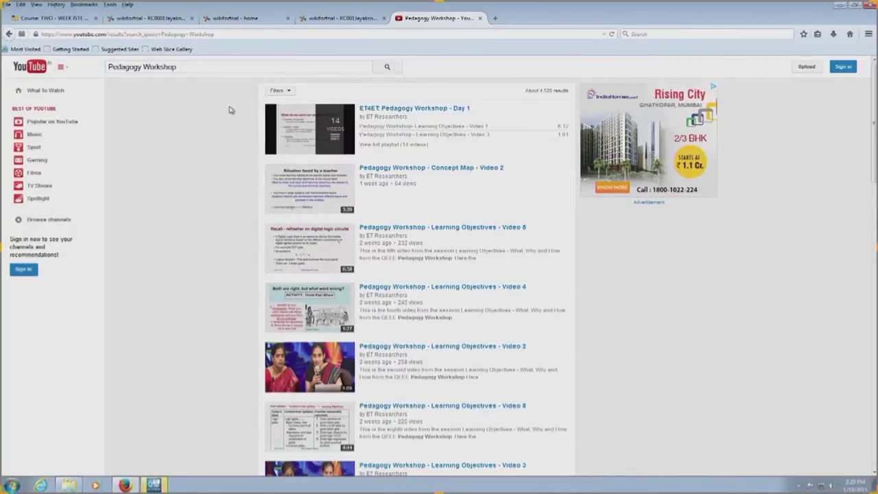
left_click(428, 110)
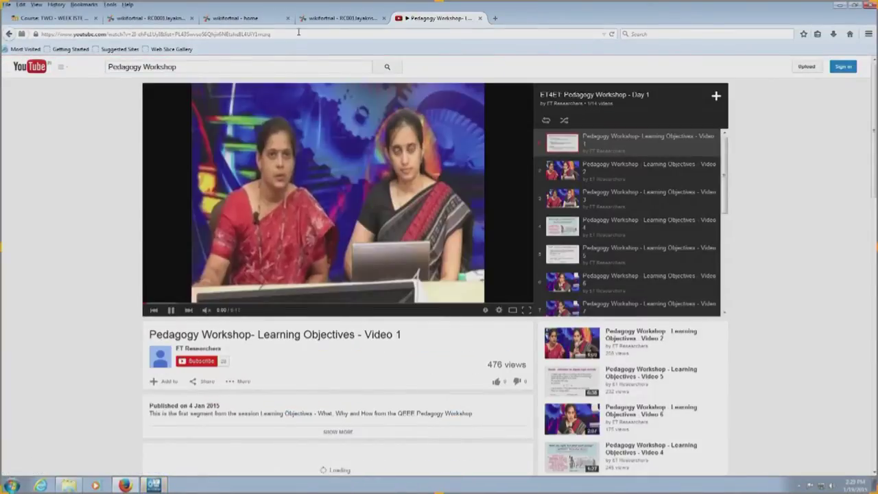
Step: Pause the video "Pedagogy Workshop- Learning Objectives - Video 1" and copy its web address
left_click(298, 31)
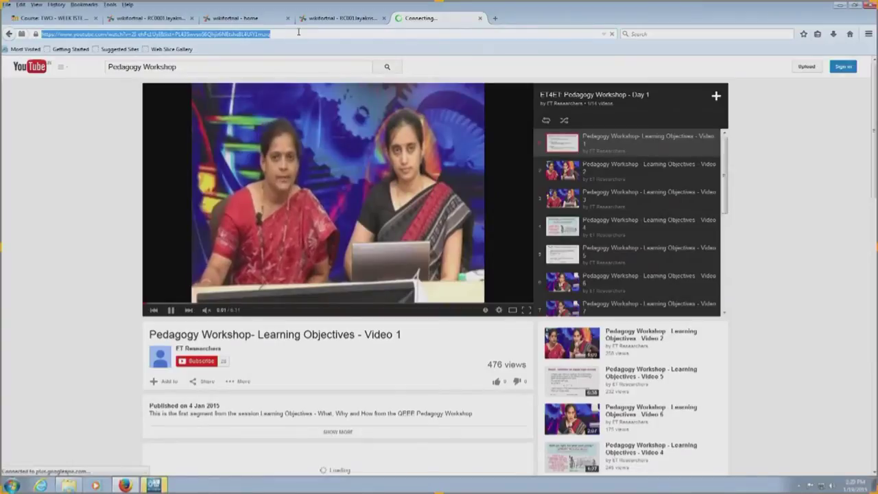
left_click(171, 310)
left_click(274, 33)
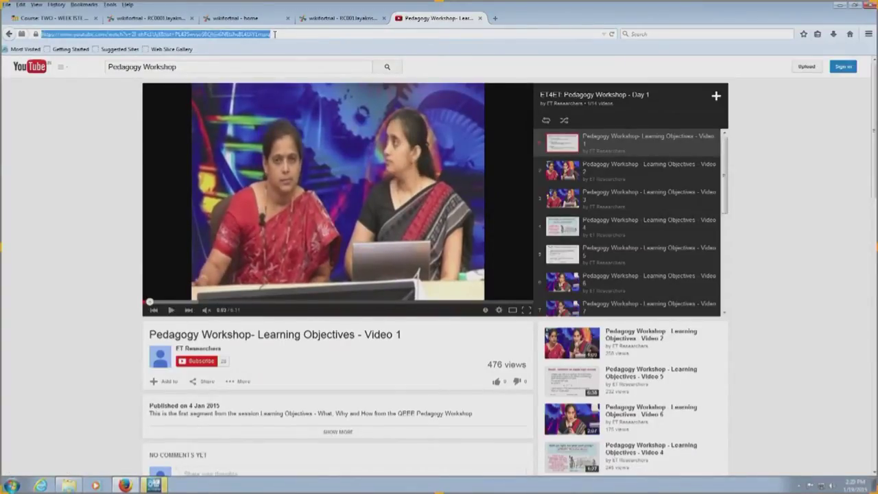
Step: Return to the new wiki page with the course table and open it for editing
left_click(309, 19)
left_click(240, 19)
left_click(163, 21)
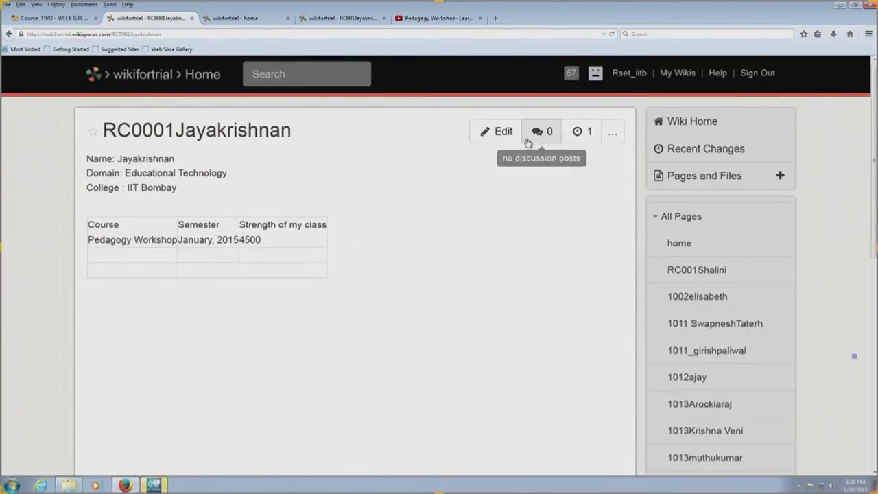
left_click(502, 135)
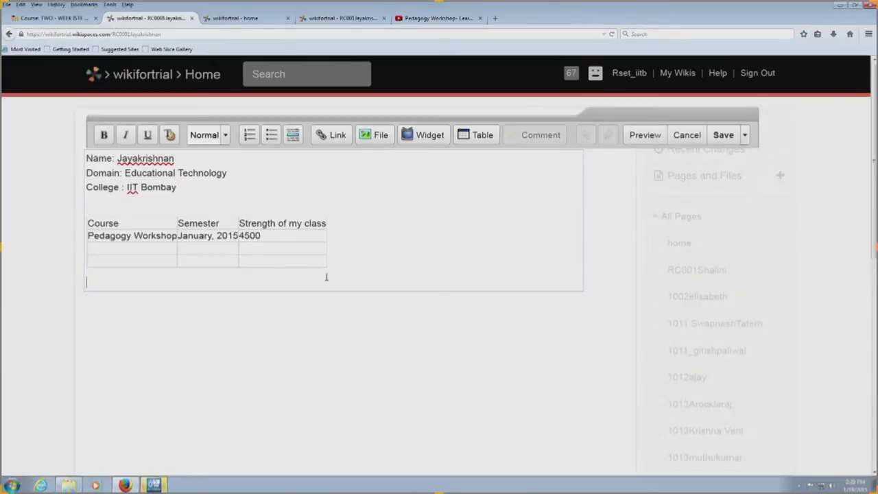
type("https://www.youtube.com/watch?v=2I-ehFe1UyI&list=PL43SwvsoS6Qhjir6NEtshe8L4UiY1mzrq")
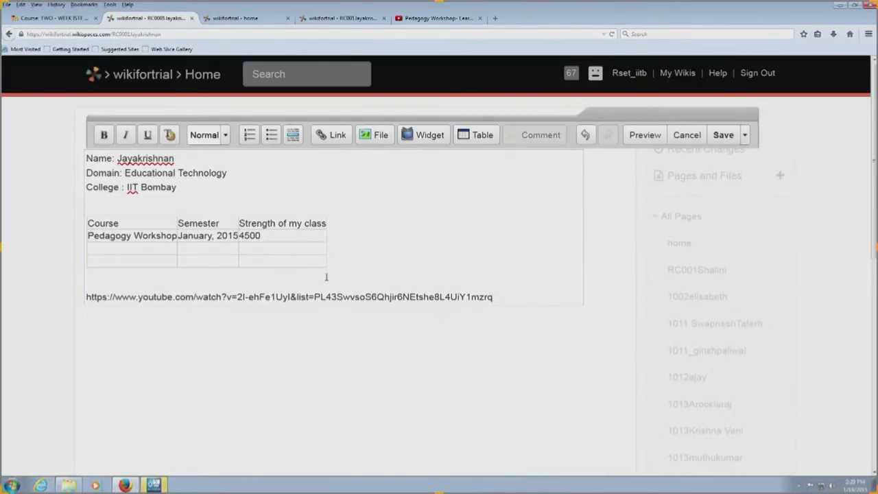
key("shift+Home")
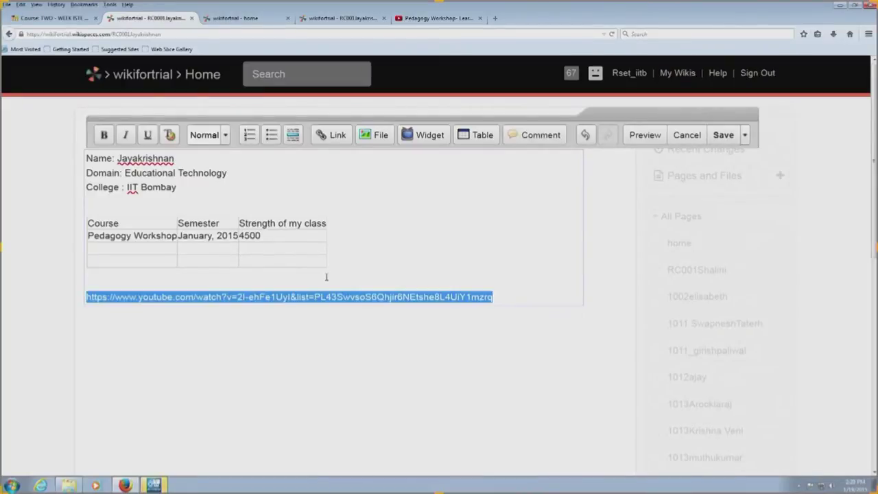
key("BackSpace")
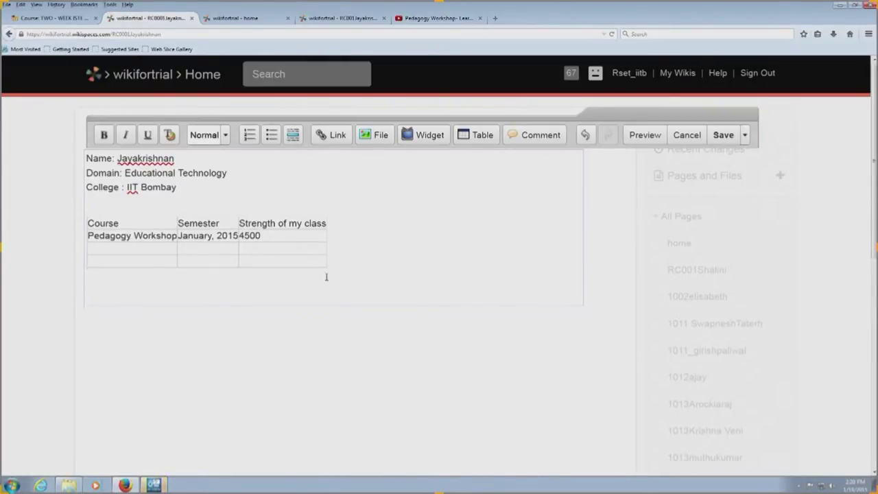
Step: Write "The link for the video" below the course table and start inserting a link on the word "link"
type("The link for the video")
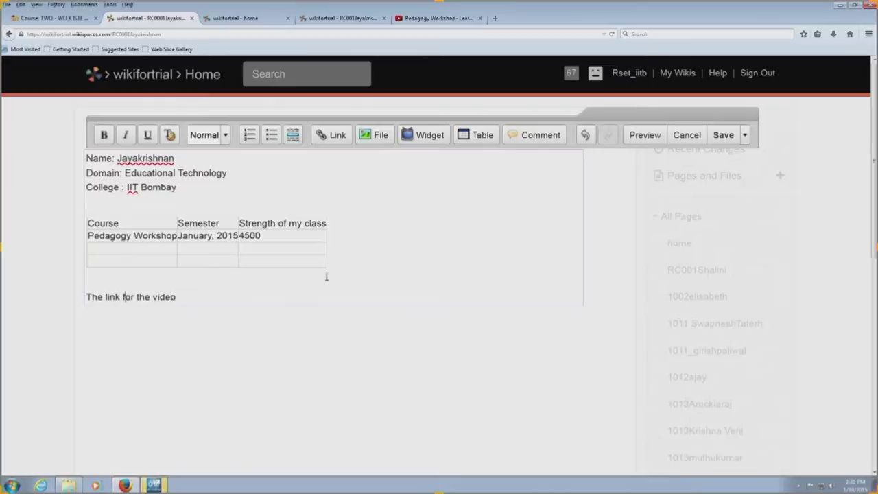
key("shift+Left")
key("shift+Left")
key("shift+Left")
key("shift+Left")
left_click(323, 138)
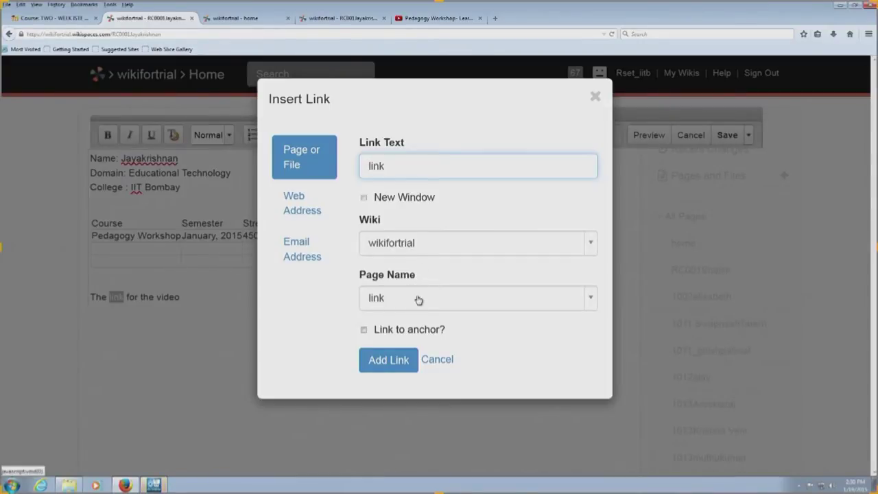
Step: Add the copied YouTube video URL to the word "link" as a web address that opens in a new window
left_click(308, 210)
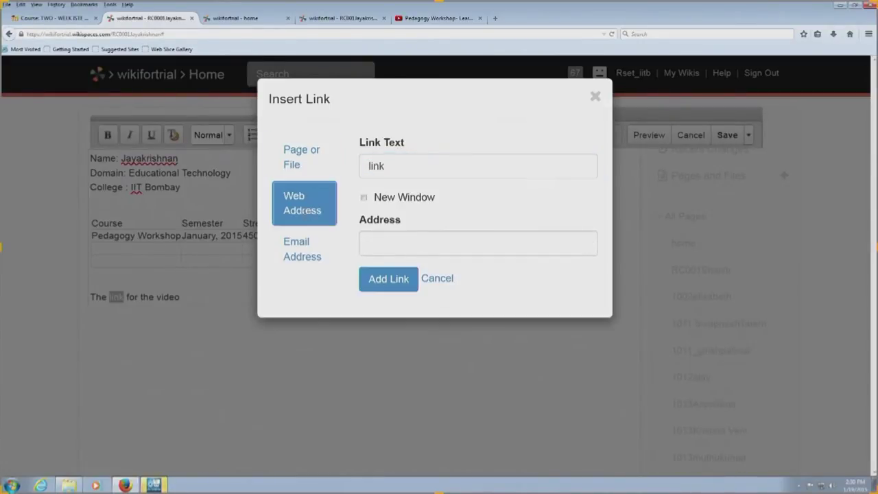
left_click(300, 252)
left_click(302, 218)
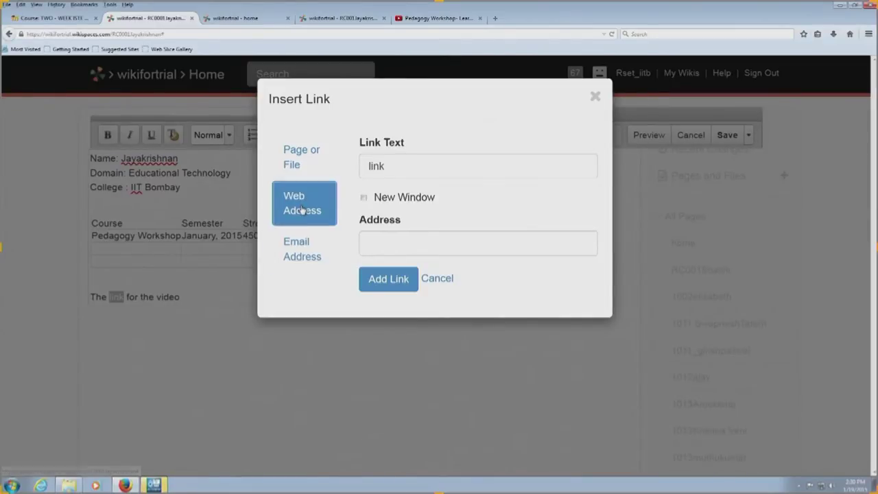
left_click(389, 245)
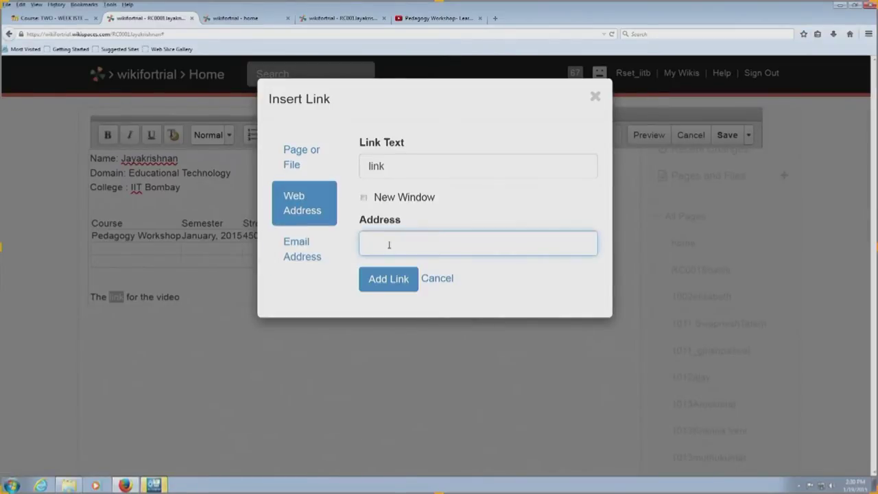
key("ctrl+v")
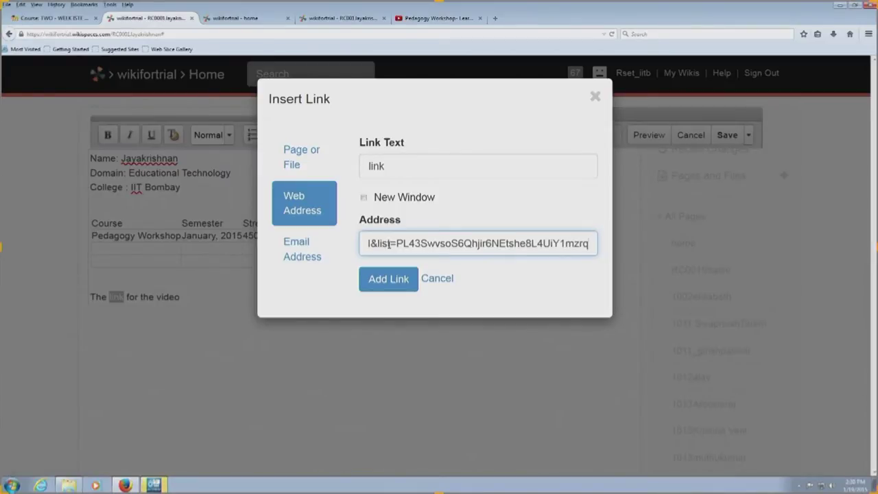
key("Home")
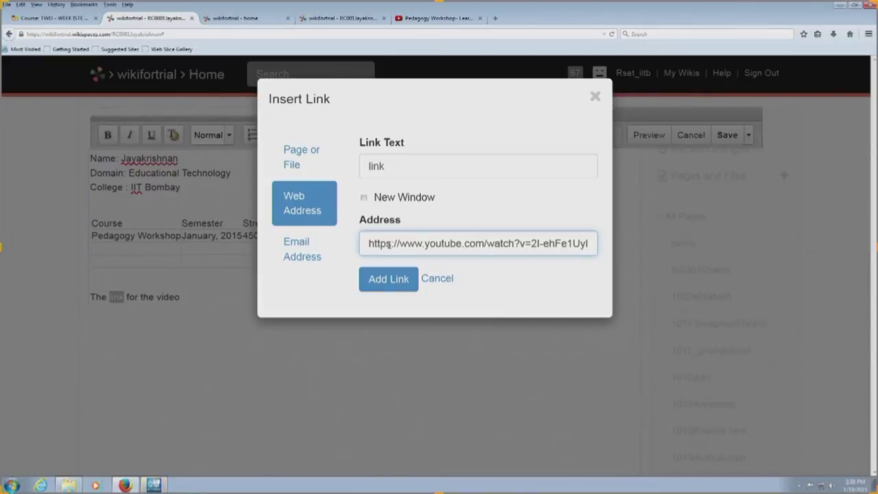
key("End")
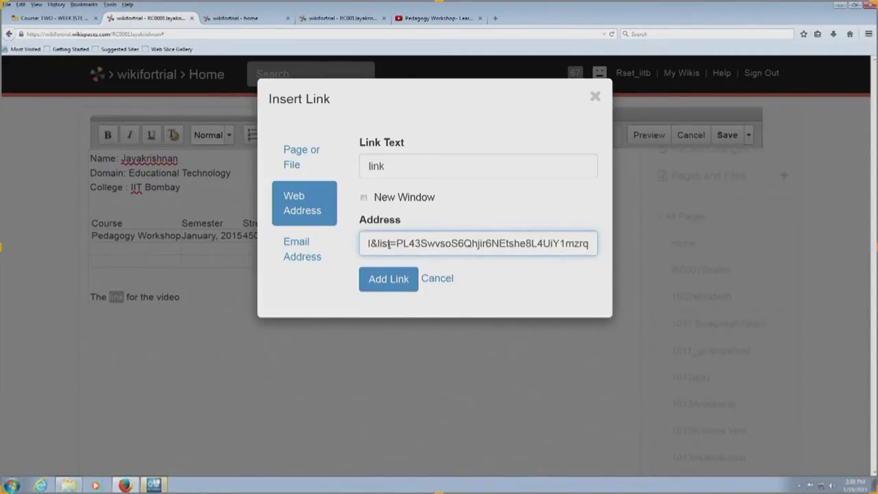
left_click(362, 199)
left_click(374, 286)
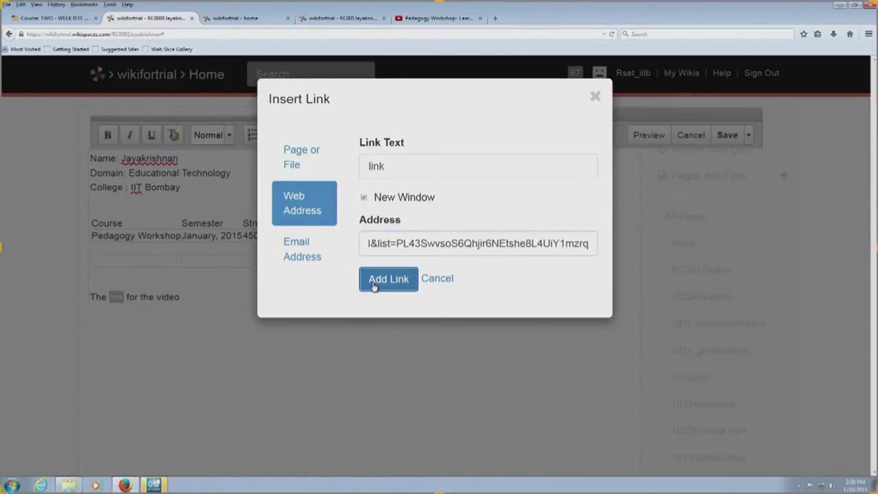
left_click(251, 291)
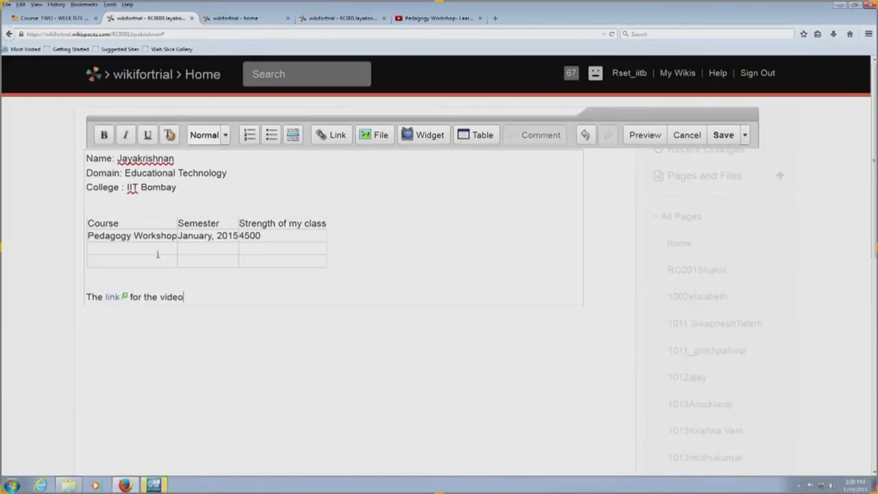
left_click(436, 19)
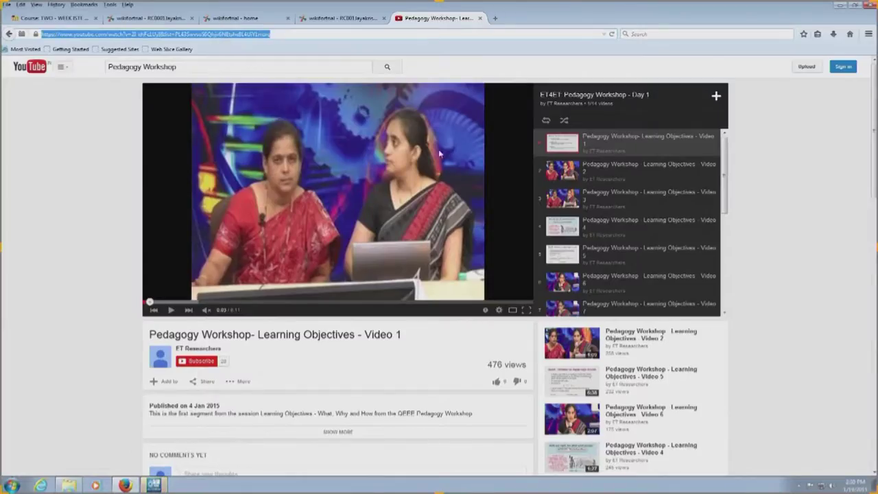
left_click(150, 14)
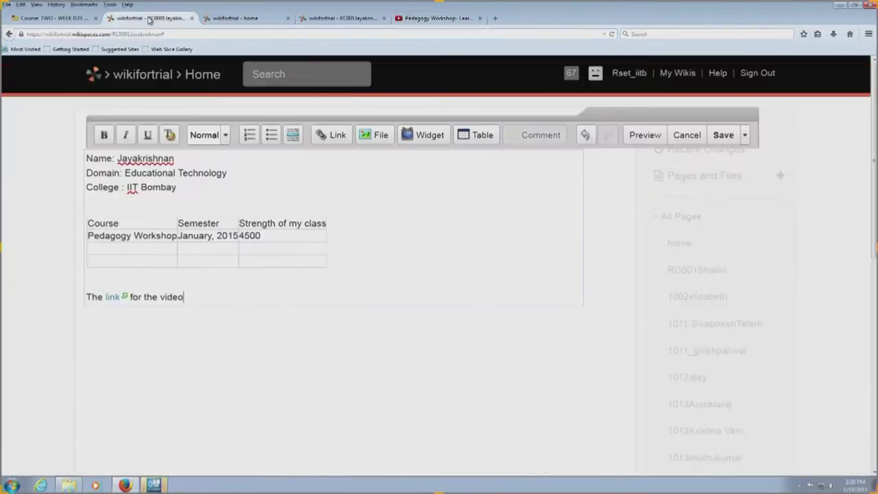